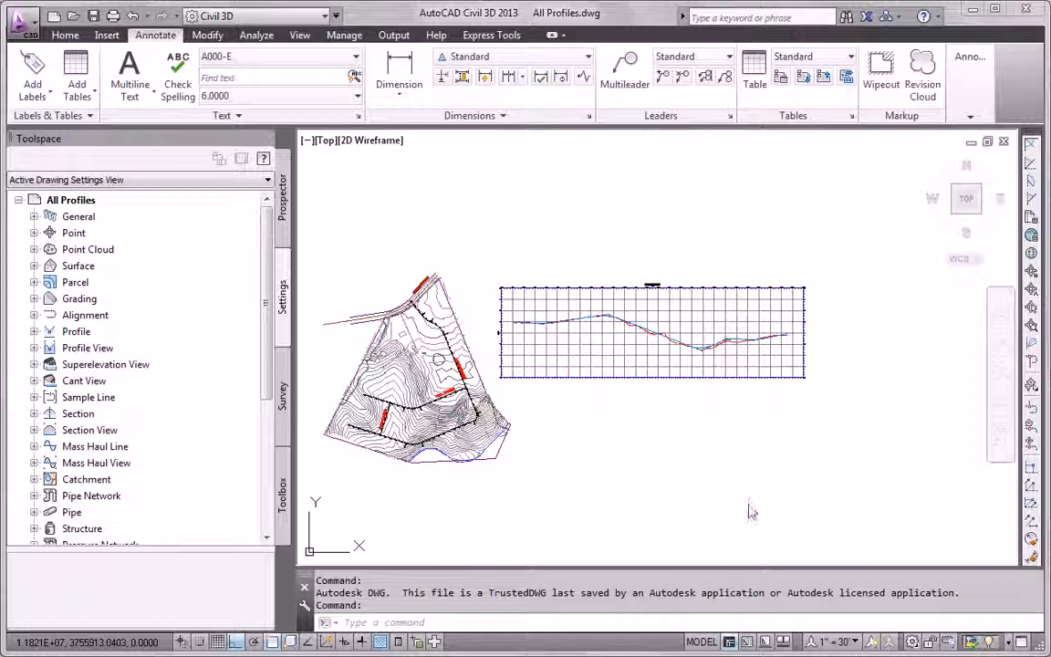
# - Create a surface profile from the EG surface along the full Madison Lane alignment and dismiss the event viewer
pyautogui.click(64, 36)
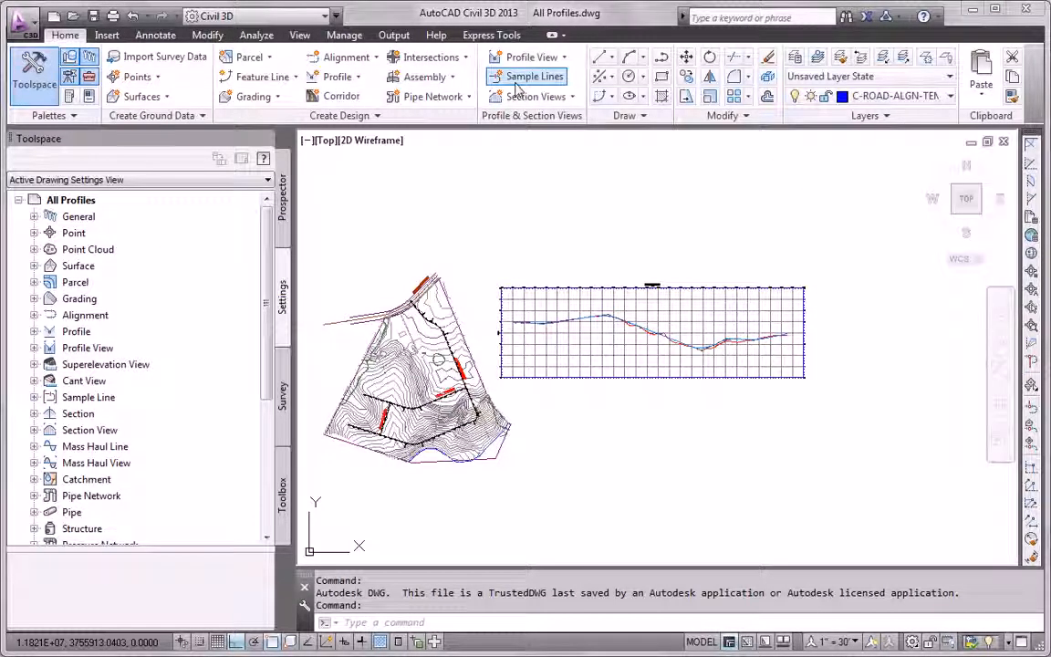
pyautogui.click(338, 77)
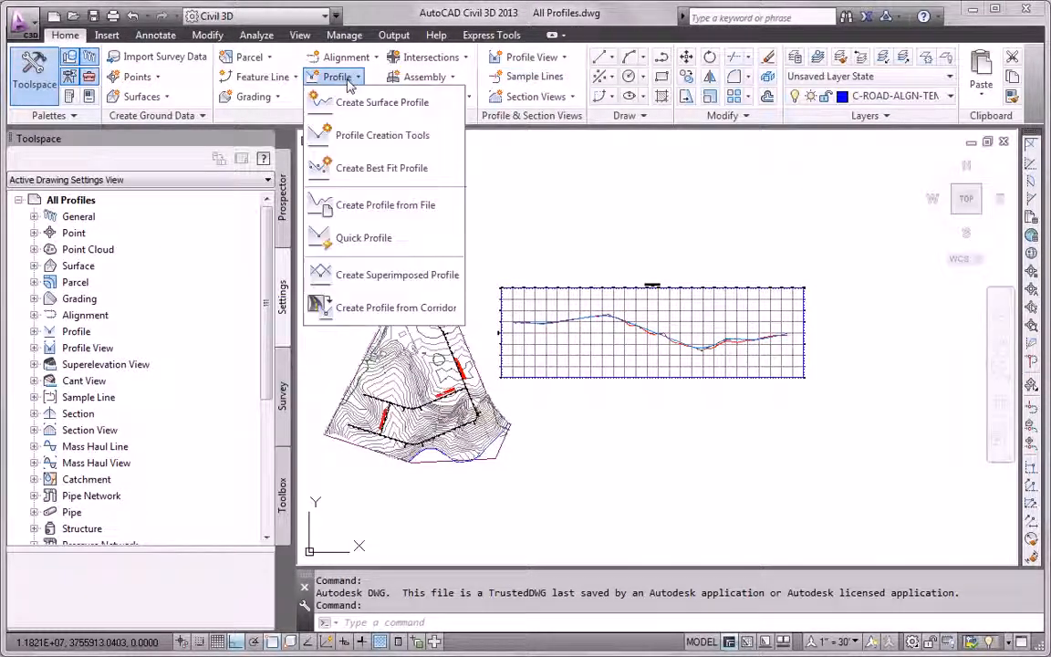
pyautogui.click(363, 104)
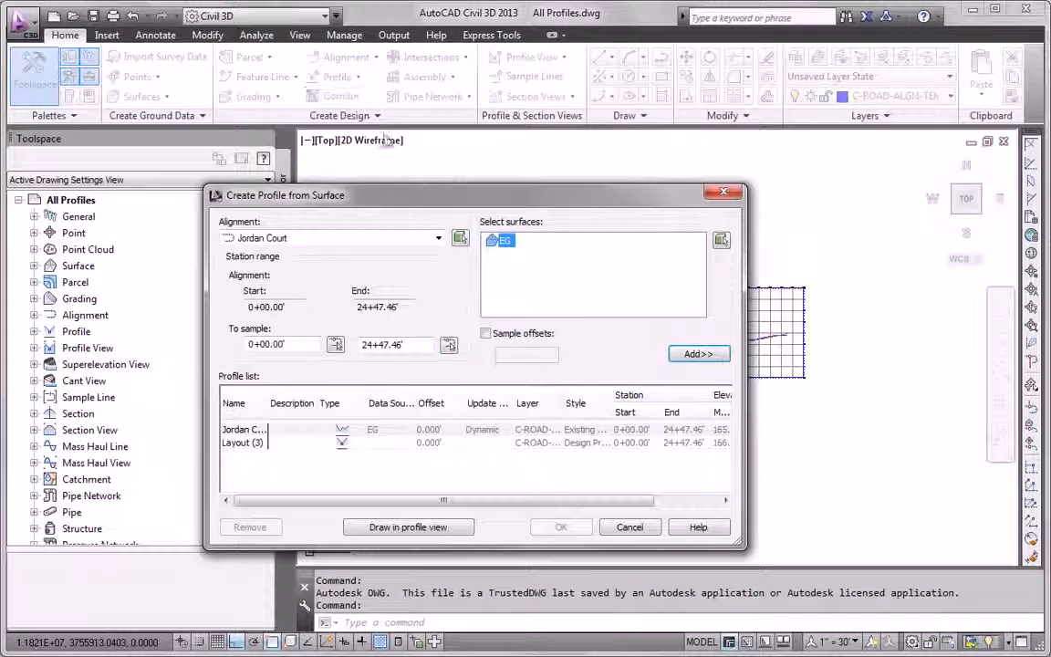
pyautogui.moveTo(417, 197); pyautogui.dragTo(438, 154)
pyautogui.click(360, 200)
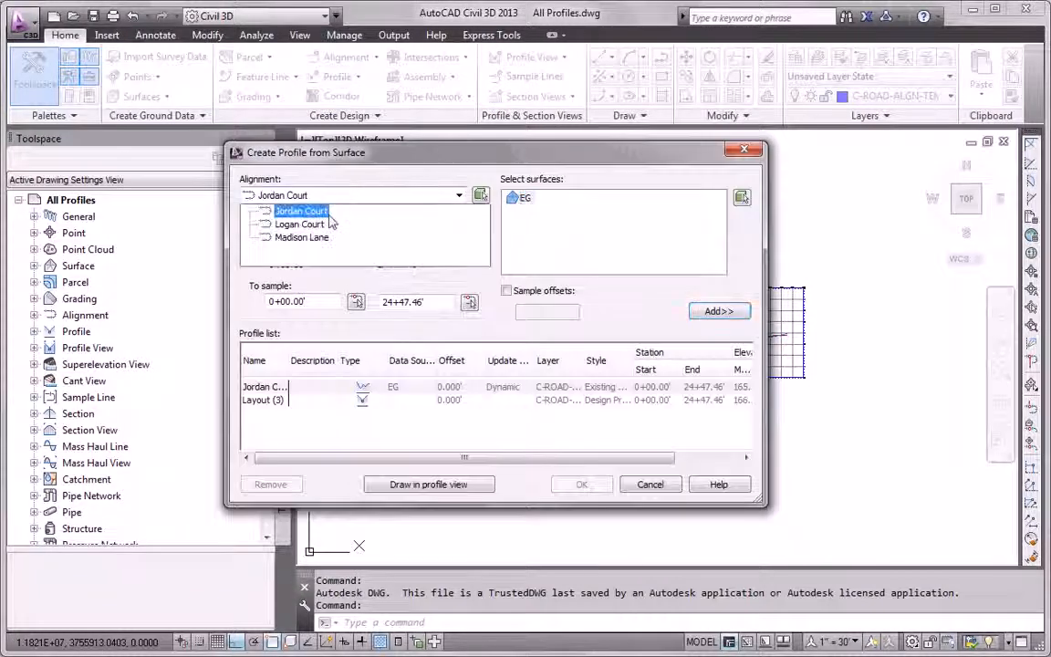
pyautogui.click(301, 237)
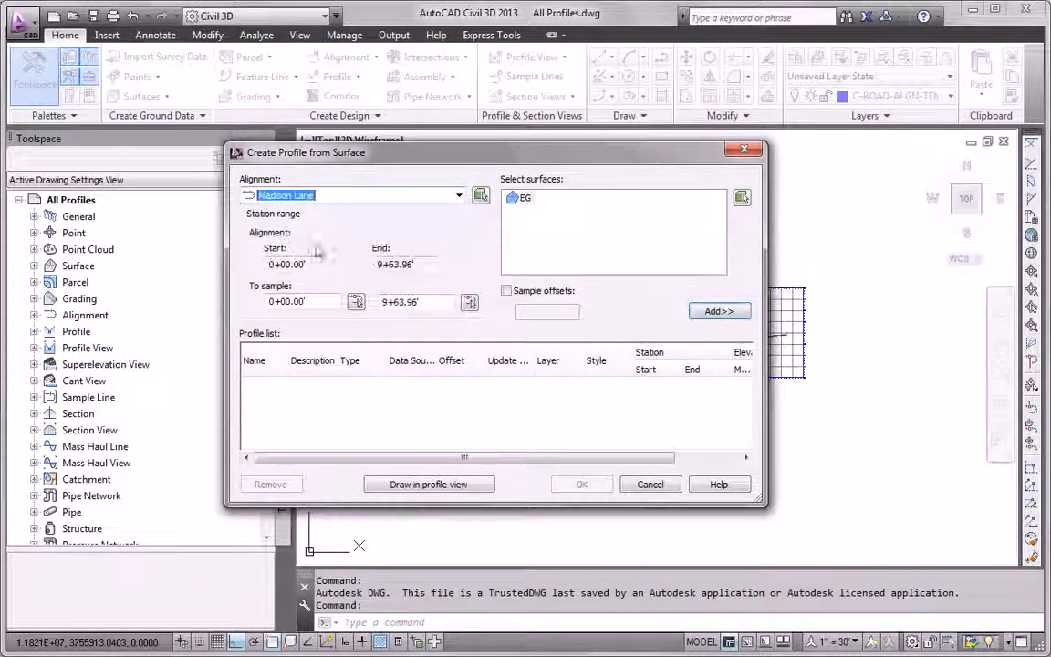
pyautogui.click(719, 312)
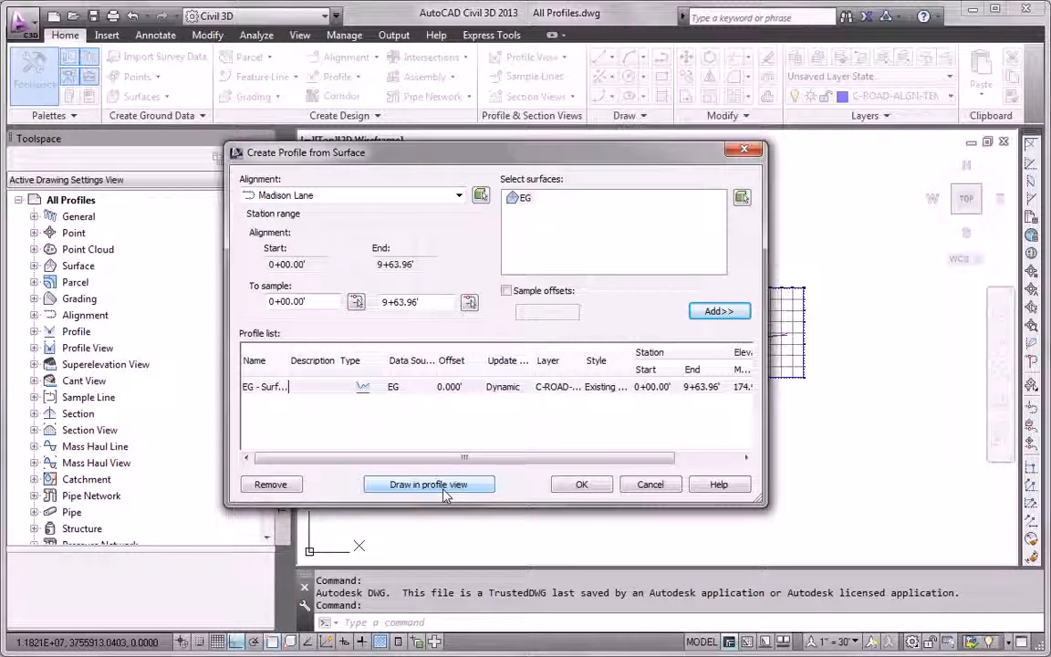
pyautogui.click(582, 484)
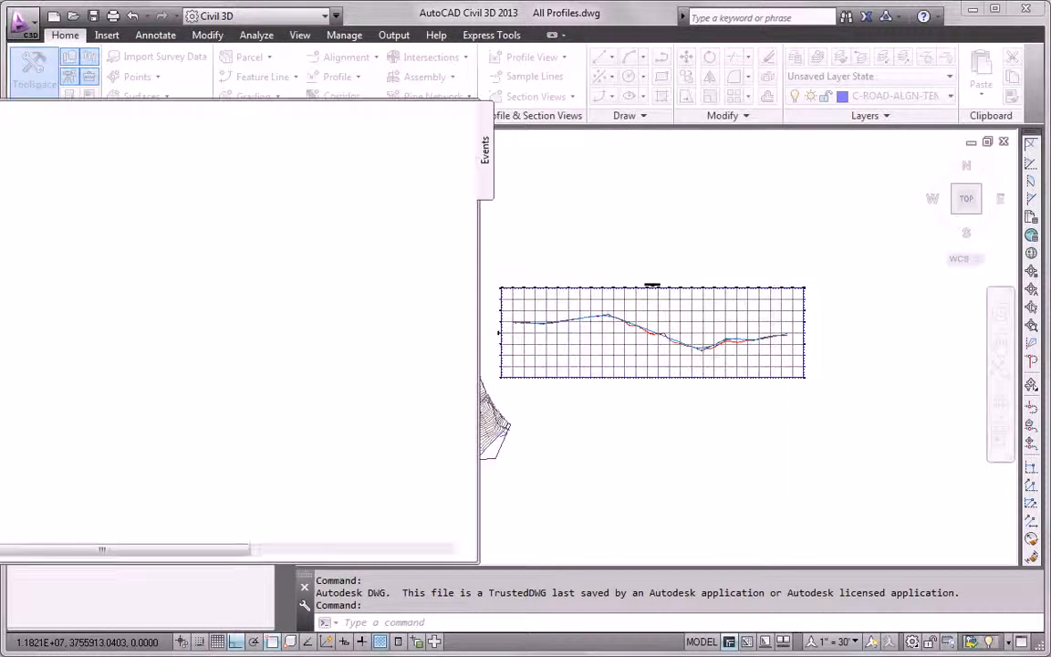
pyautogui.moveTo(0, 341); pyautogui.dragTo(167, 326)
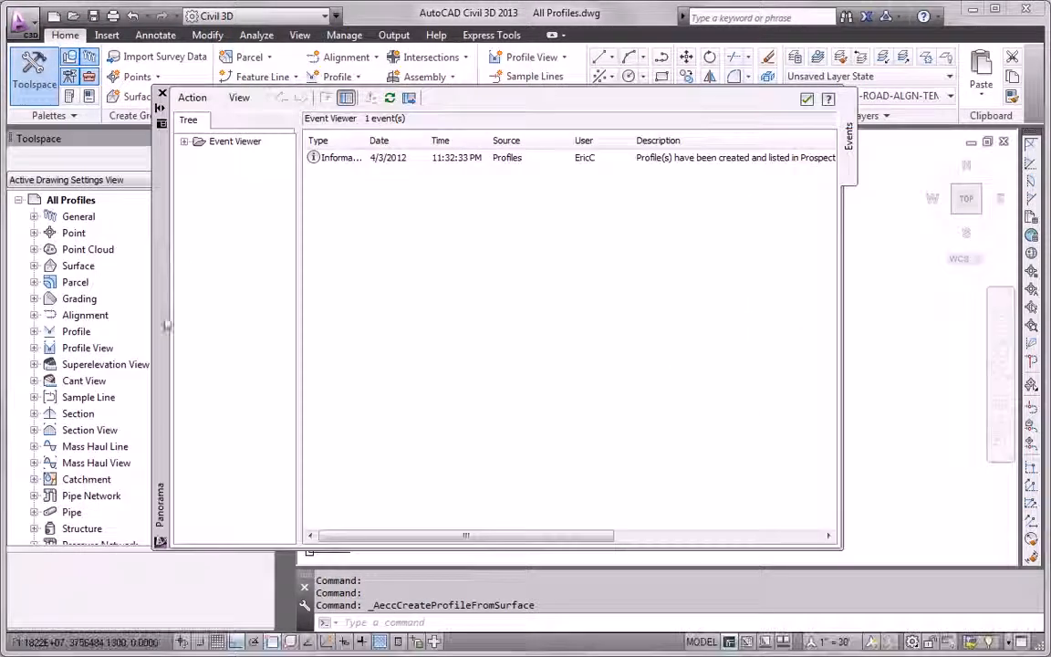
pyautogui.click(807, 101)
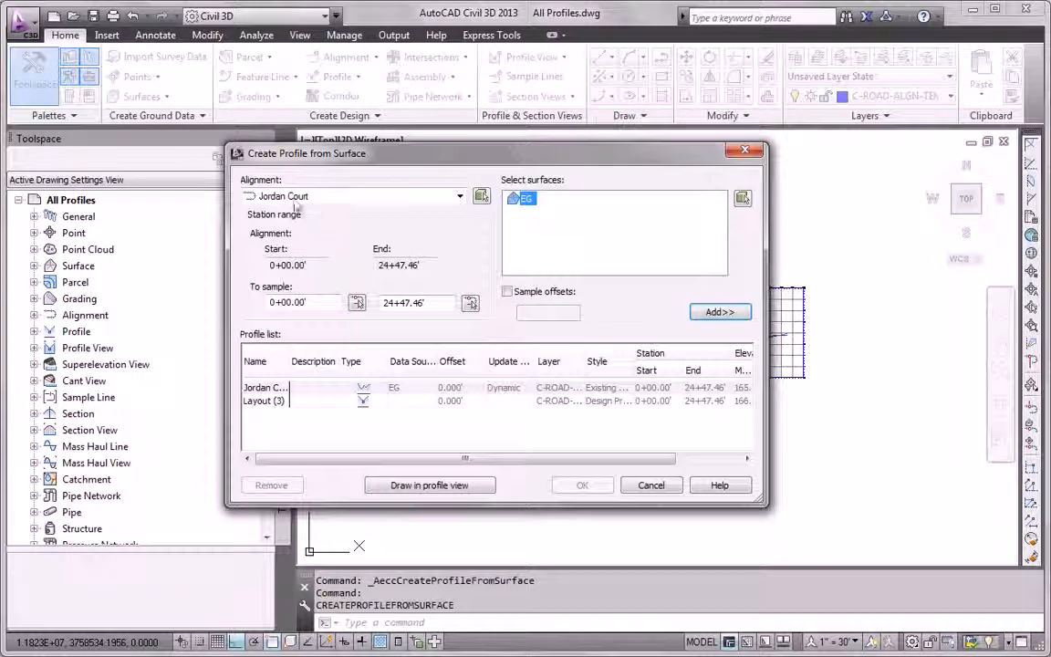
# - Create an EG surface profile along the full Logan Court alignment and dismiss the event viewer
pyautogui.click(270, 195)
pyautogui.click(302, 228)
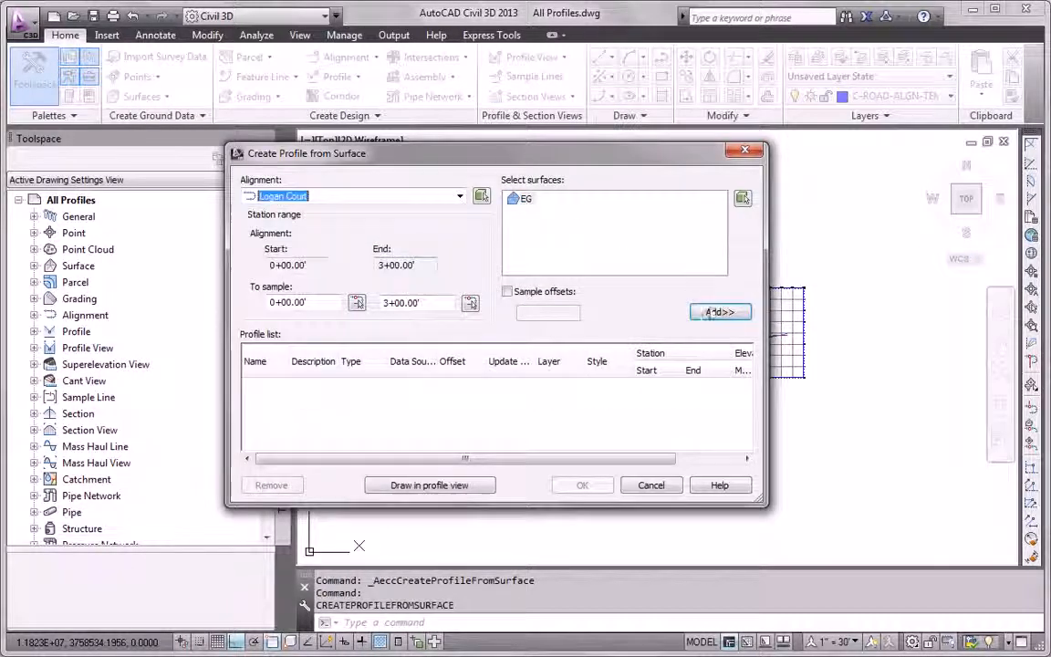
pyautogui.click(709, 311)
pyautogui.click(580, 485)
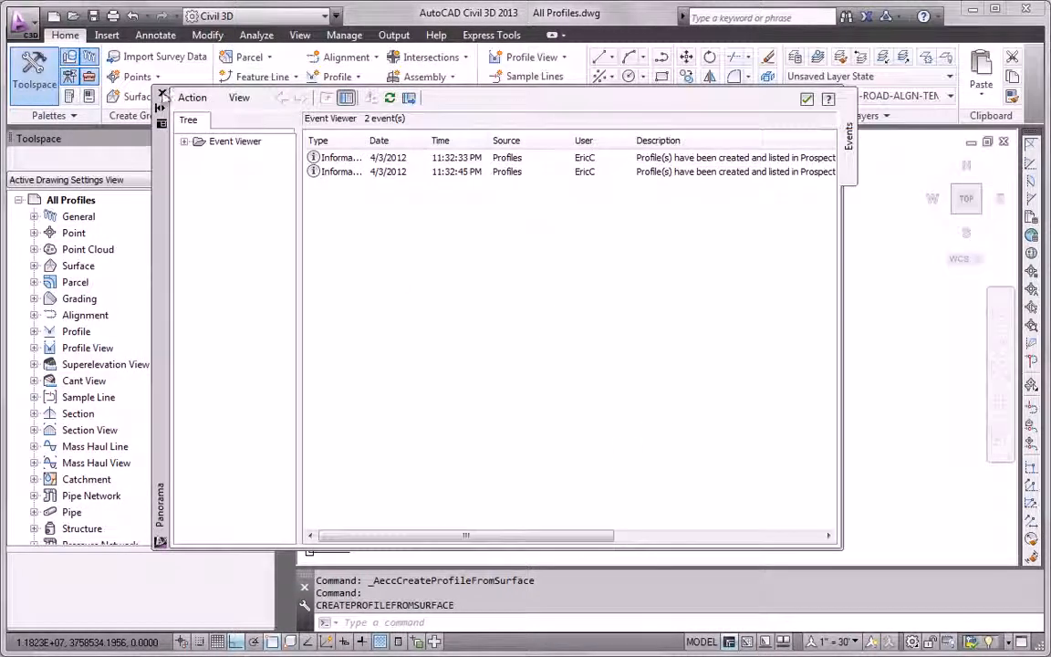
pyautogui.click(163, 93)
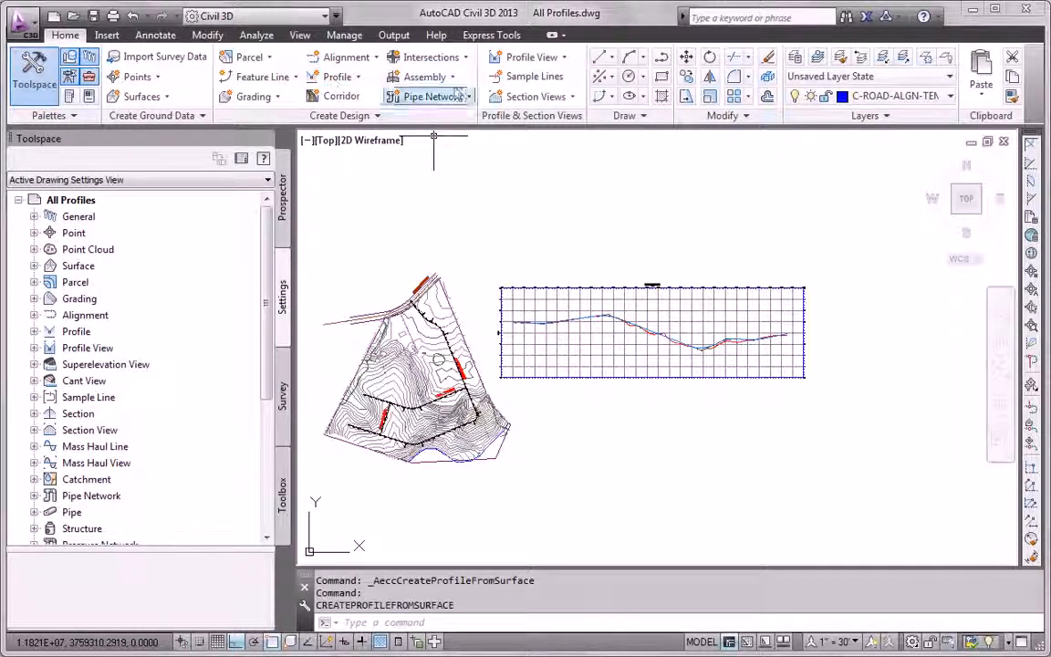
# - Create a Madison Lane profile view in the Major & Minor Grids 10V style, placed below the existing profile view
pyautogui.click(530, 61)
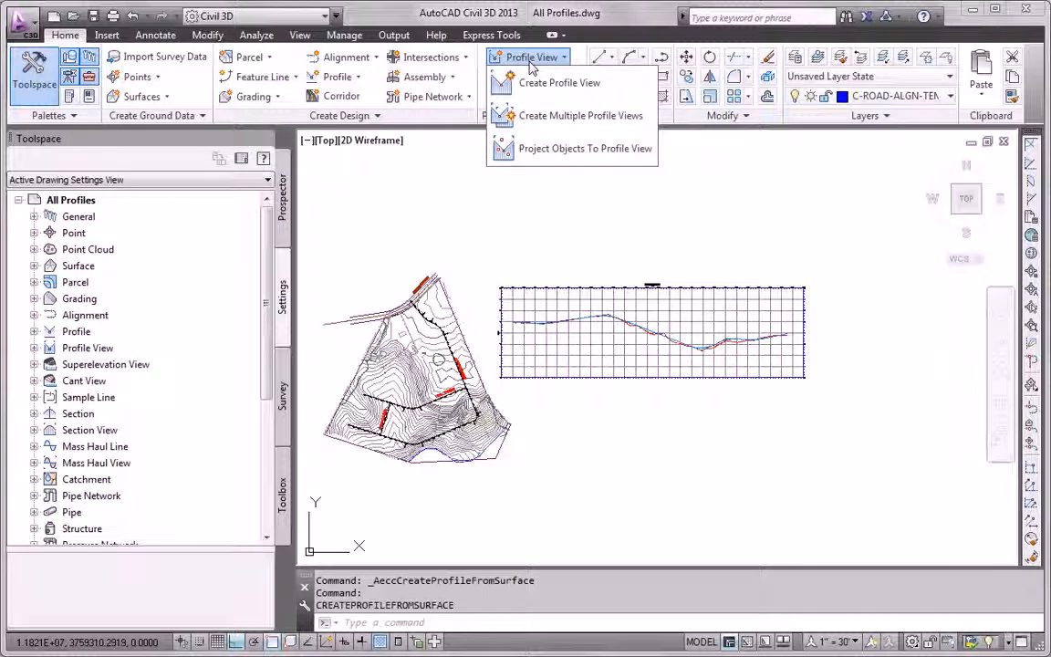
pyautogui.click(539, 82)
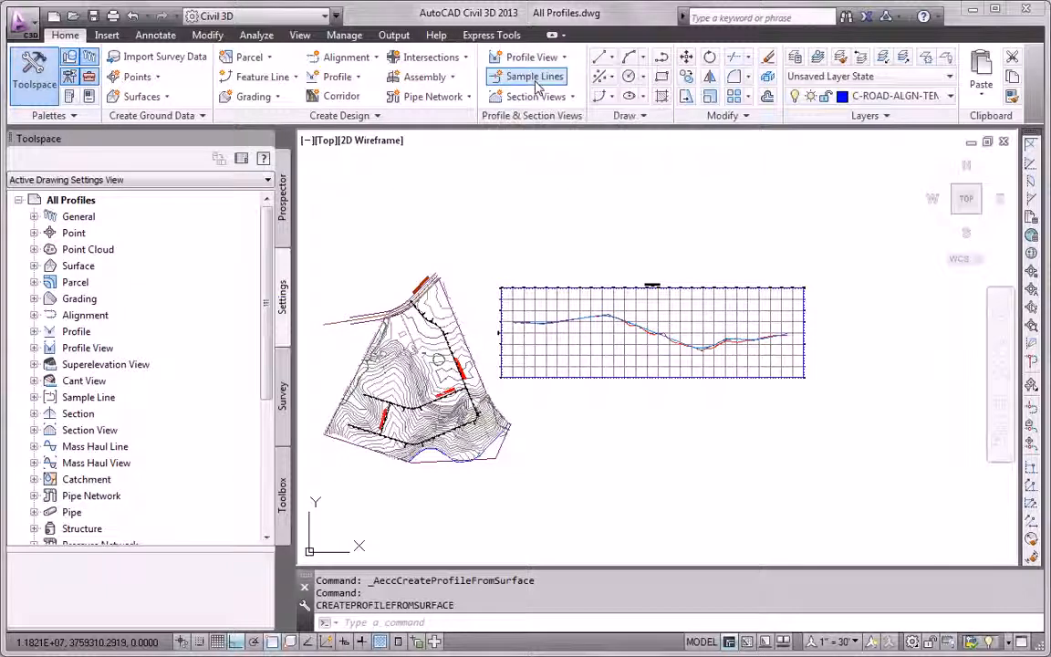
pyautogui.click(467, 197)
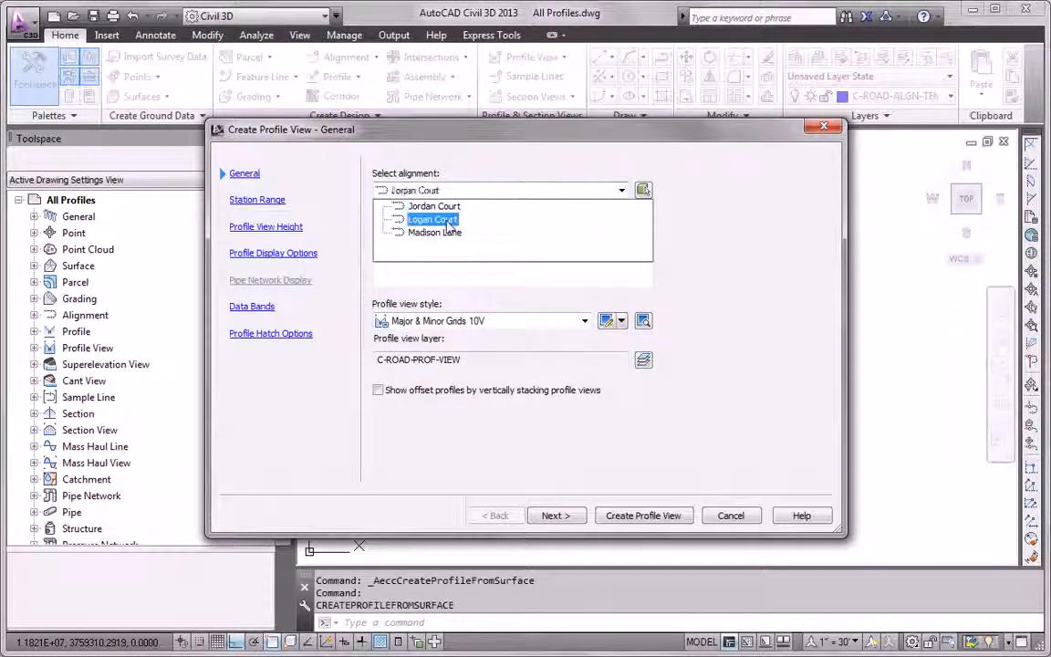
pyautogui.click(444, 232)
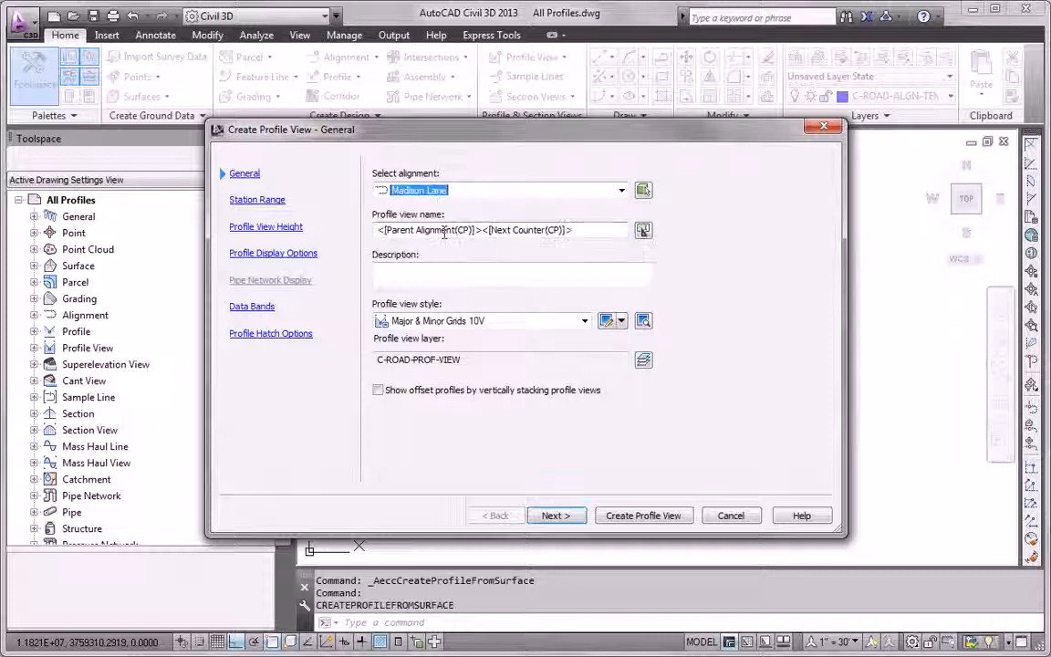
pyautogui.click(652, 518)
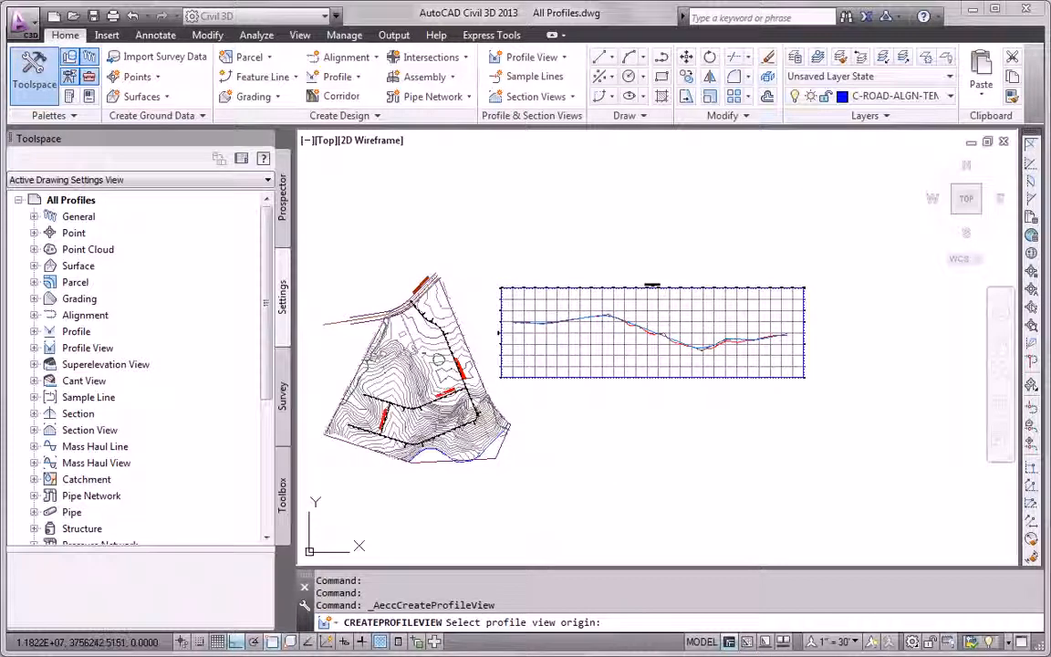
pyautogui.click(567, 484)
# - Create a Logan Court profile view in the Major & Minor Grids 10V style, placed below the Madison Lane view
pyautogui.moveTo(584, 502)
pyautogui.mouseDown(button='middle')
pyautogui.moveTo(598, 492)
pyautogui.moveTo(588, 380)
pyautogui.mouseUp(button='middle')
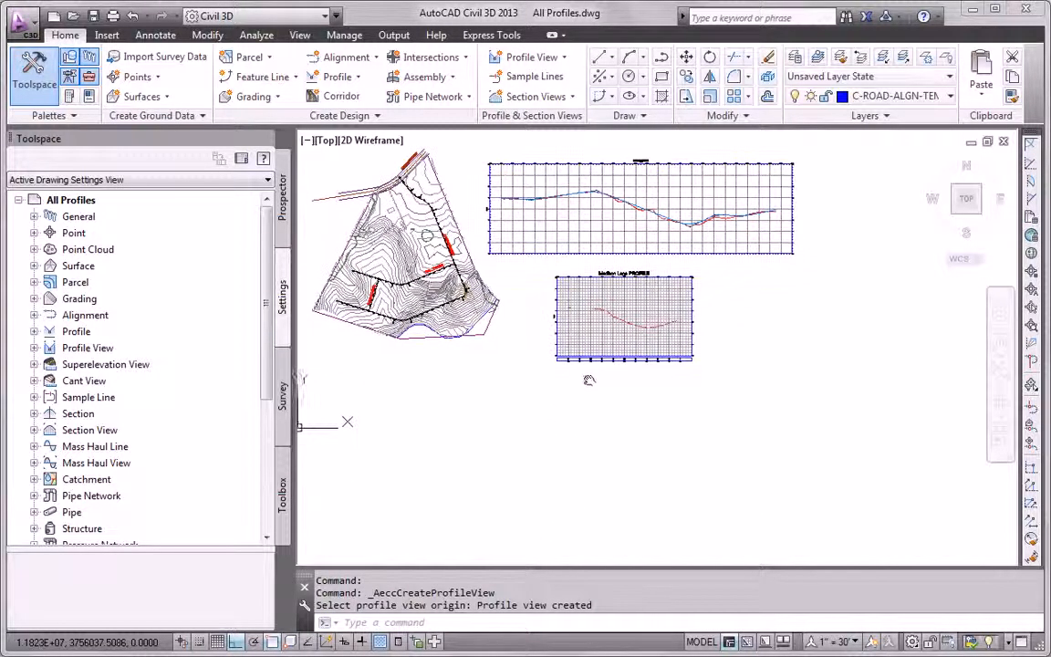
pyautogui.click(510, 58)
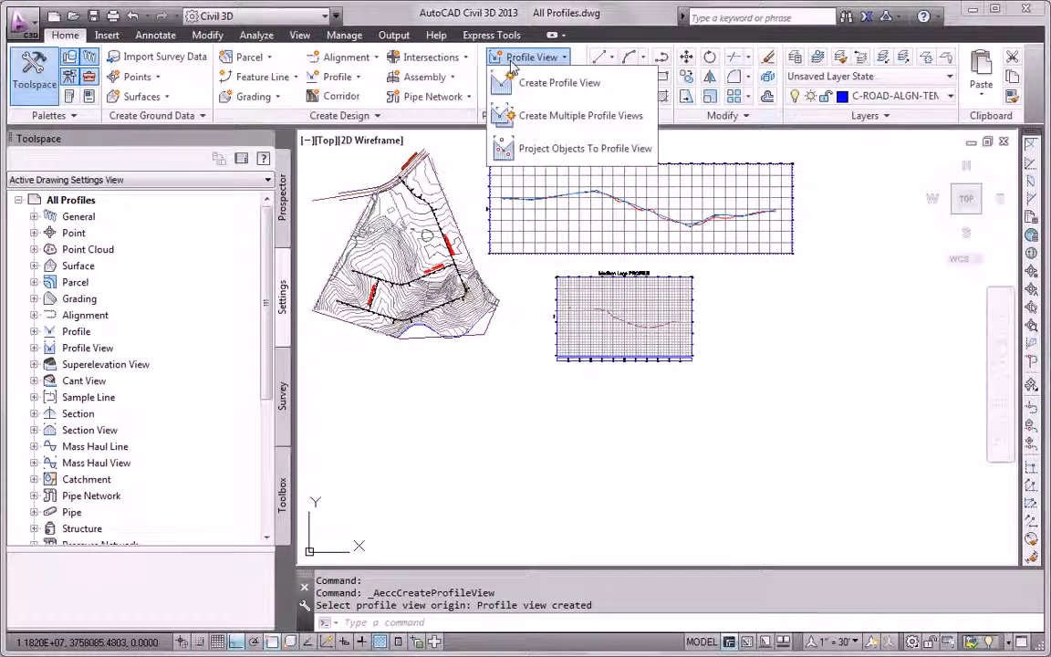
pyautogui.click(548, 82)
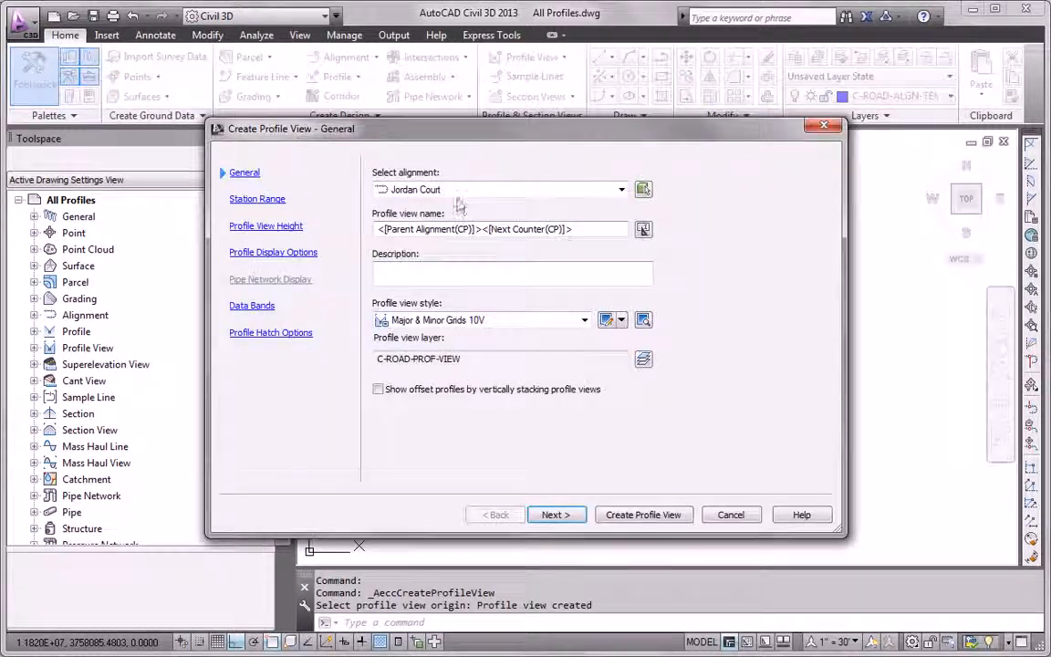
pyautogui.click(452, 189)
pyautogui.click(447, 218)
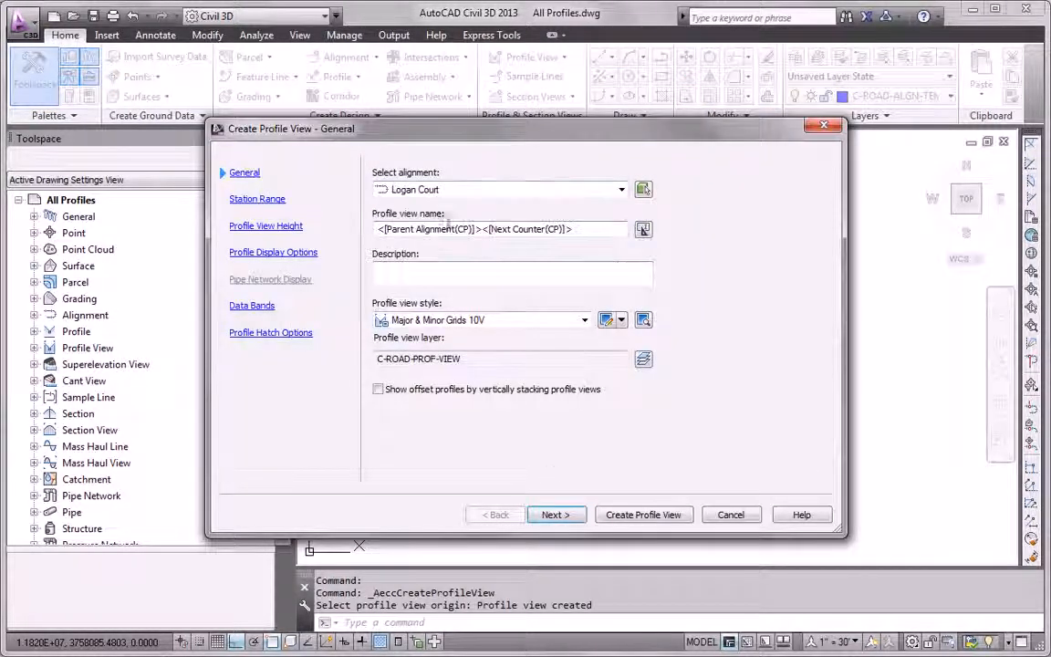
pyautogui.click(638, 514)
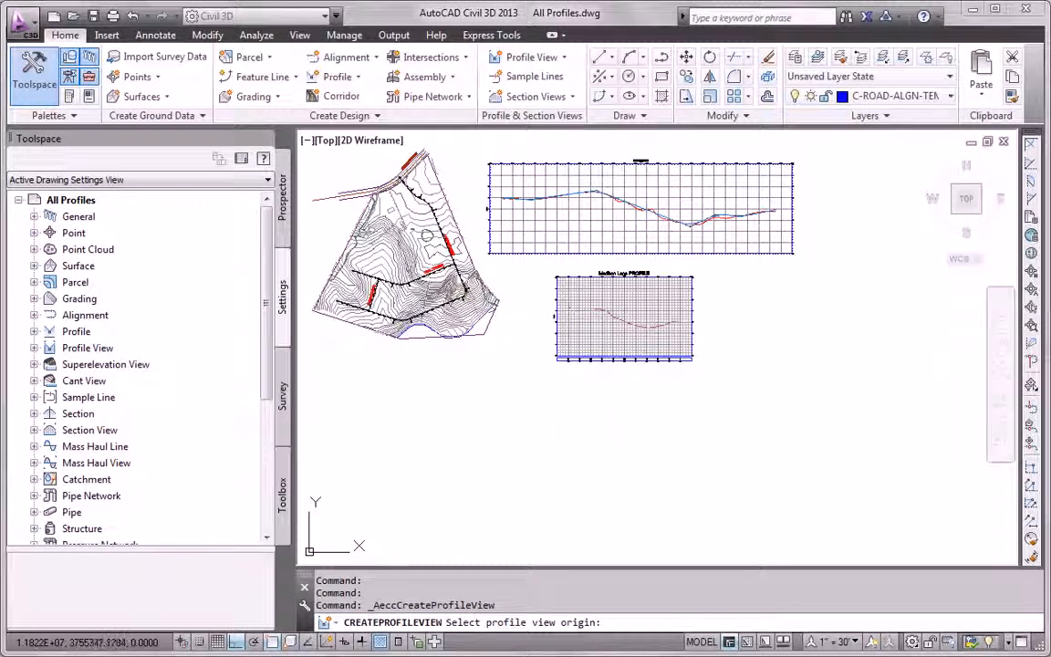
pyautogui.click(561, 455)
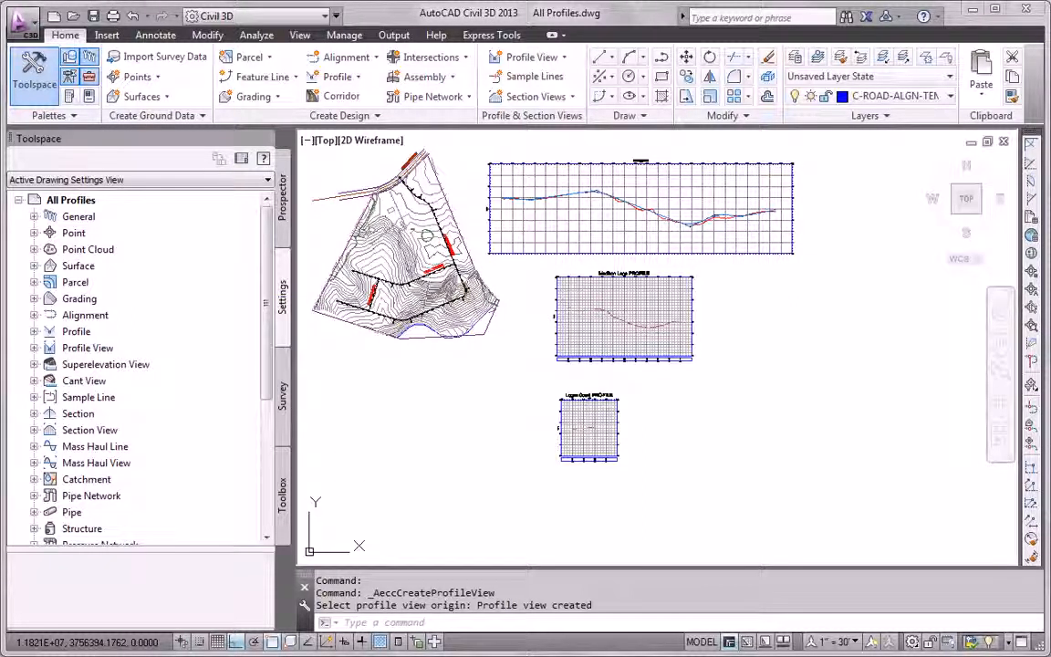
# - Start a layout profile in the Madison Lane profile view with the Design Profile style and the _No Labels label set
pyautogui.scroll(5, 620, 324)
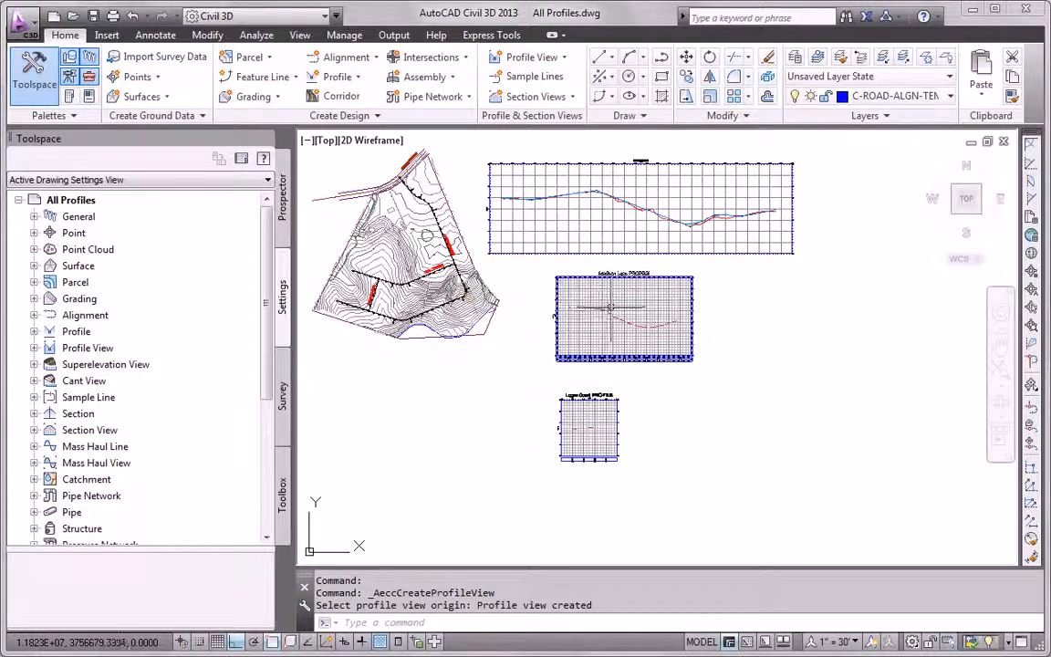
pyautogui.moveTo(630, 370)
pyautogui.mouseDown(button='middle')
pyautogui.moveTo(595, 321)
pyautogui.moveTo(590, 357)
pyautogui.mouseUp(button='middle')
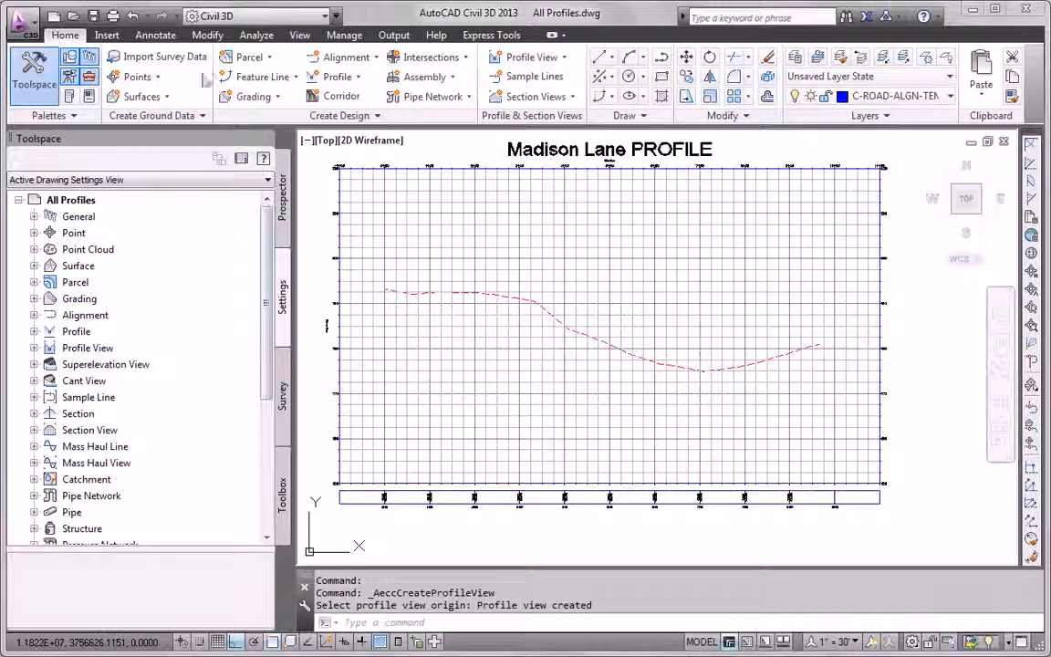
pyautogui.click(346, 79)
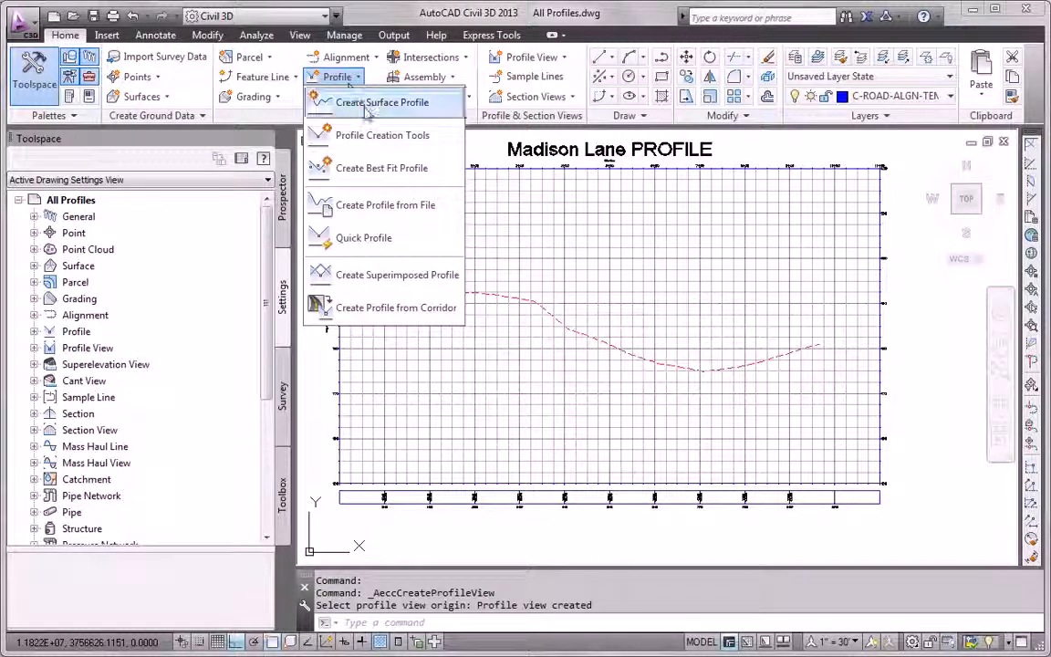
pyautogui.click(378, 135)
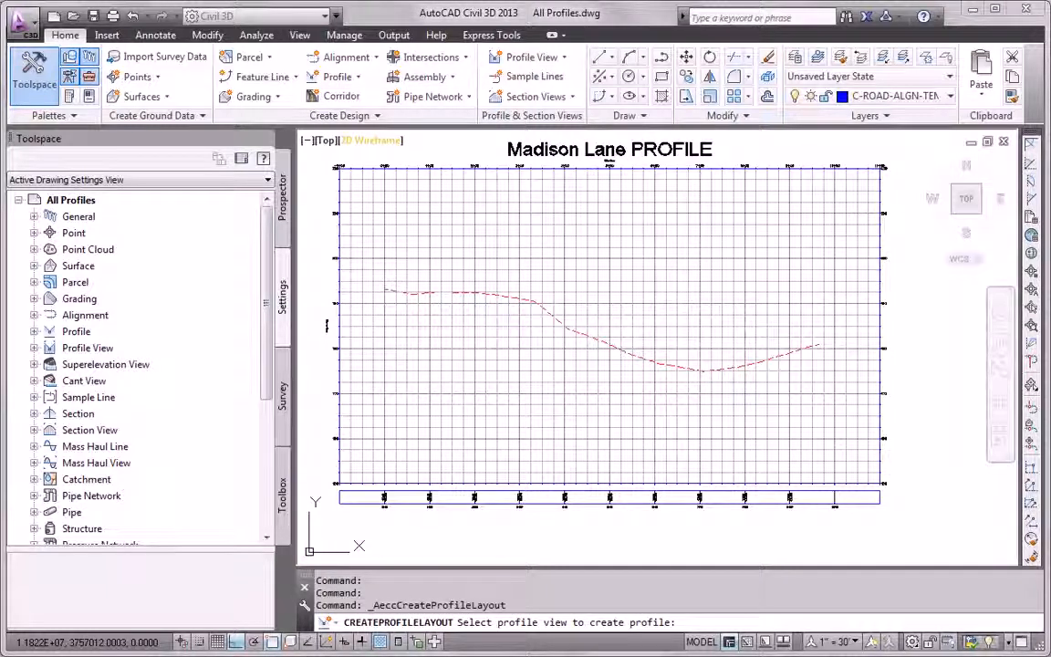
pyautogui.click(508, 257)
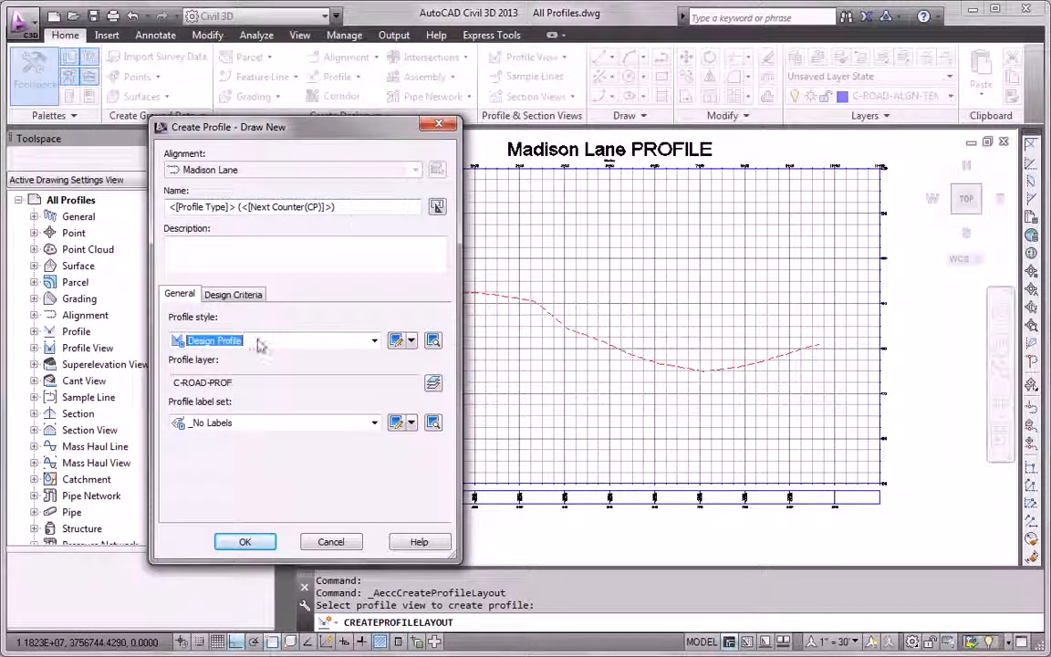
pyautogui.click(244, 541)
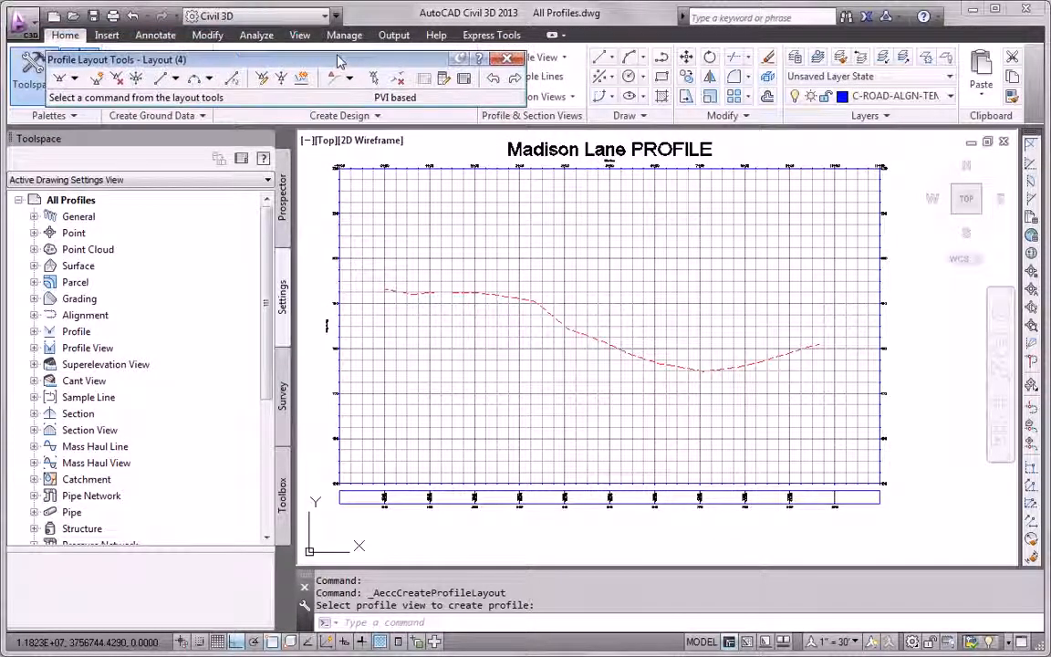
# - Start drawing tangents with curves from the start point of the existing ground line in the Madison Lane profile view
pyautogui.click(74, 77)
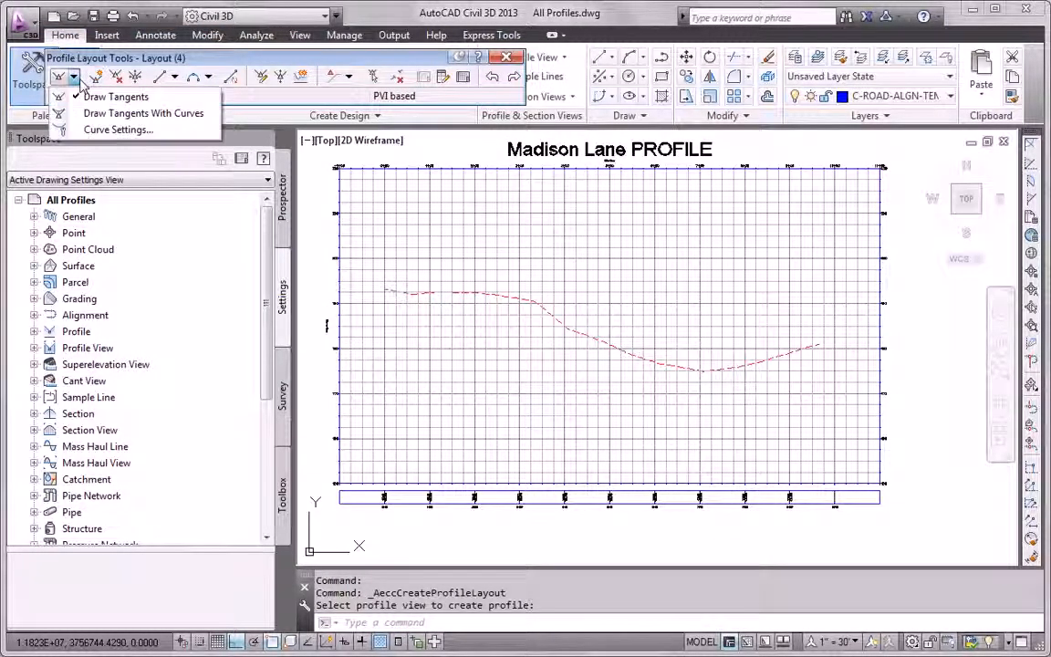
pyautogui.click(106, 121)
pyautogui.scroll(4, 405, 304)
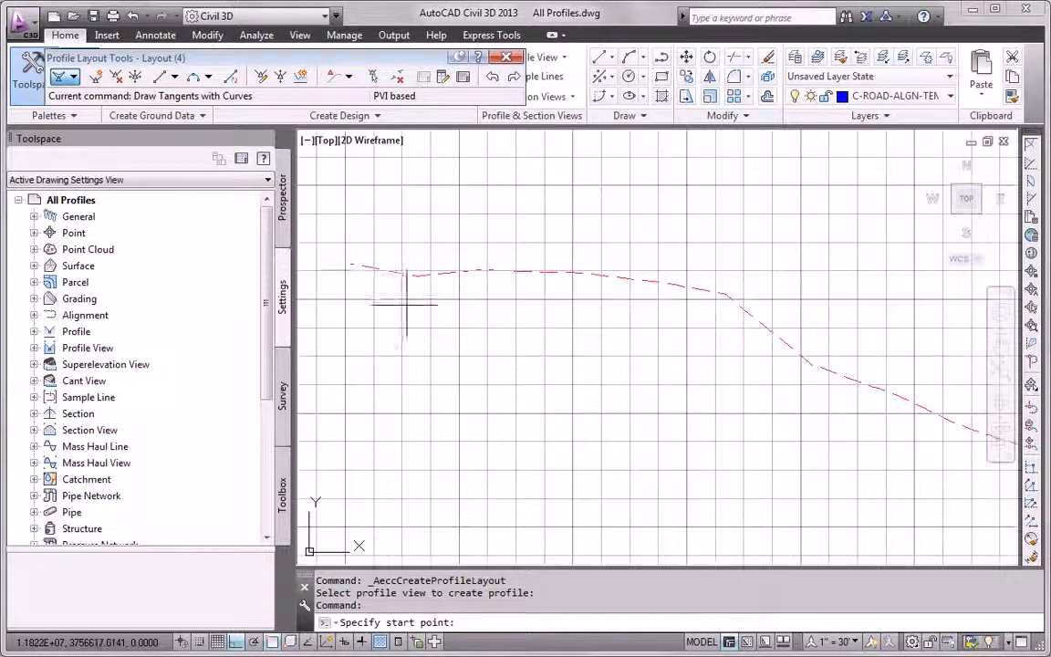
pyautogui.scroll(3, 363, 280)
pyautogui.click(328, 246)
pyautogui.scroll(-3, 334, 263)
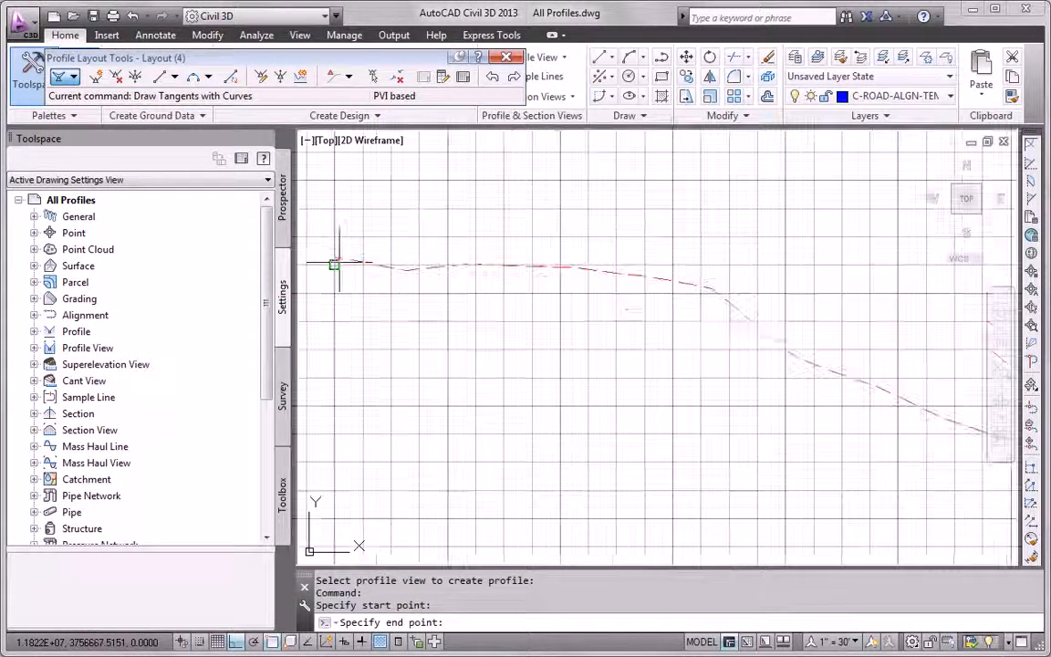
# - With object snap and ortho off, place PVIs at about station 3+50, elevation 190, and about station 6+81, elevation 173
pyautogui.press('F3')
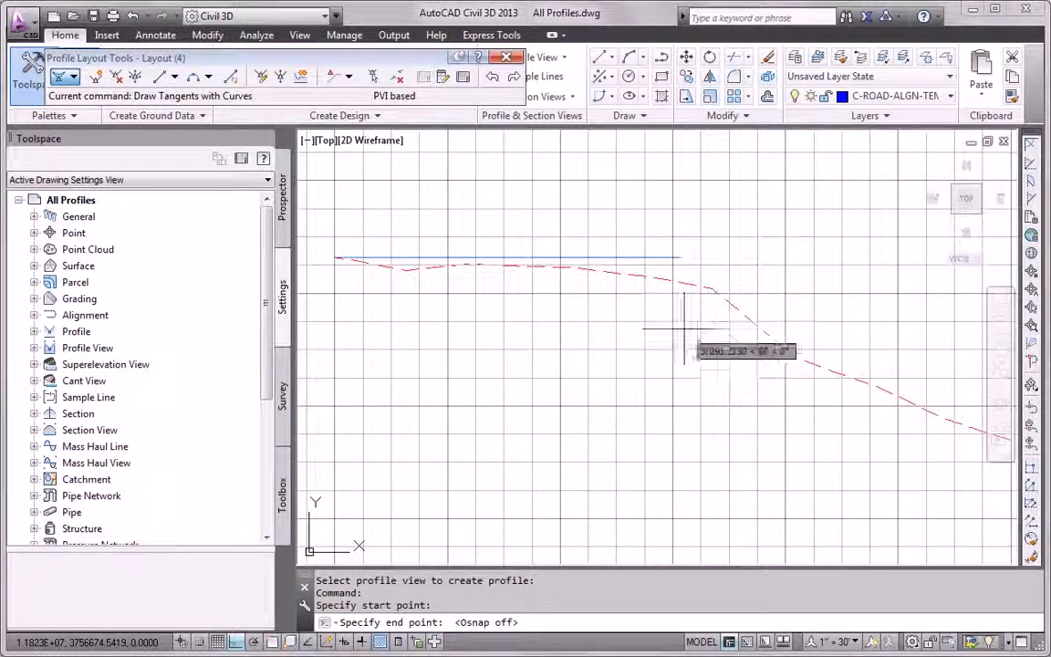
pyautogui.press('F8')
pyautogui.scroll(-3, 680, 296)
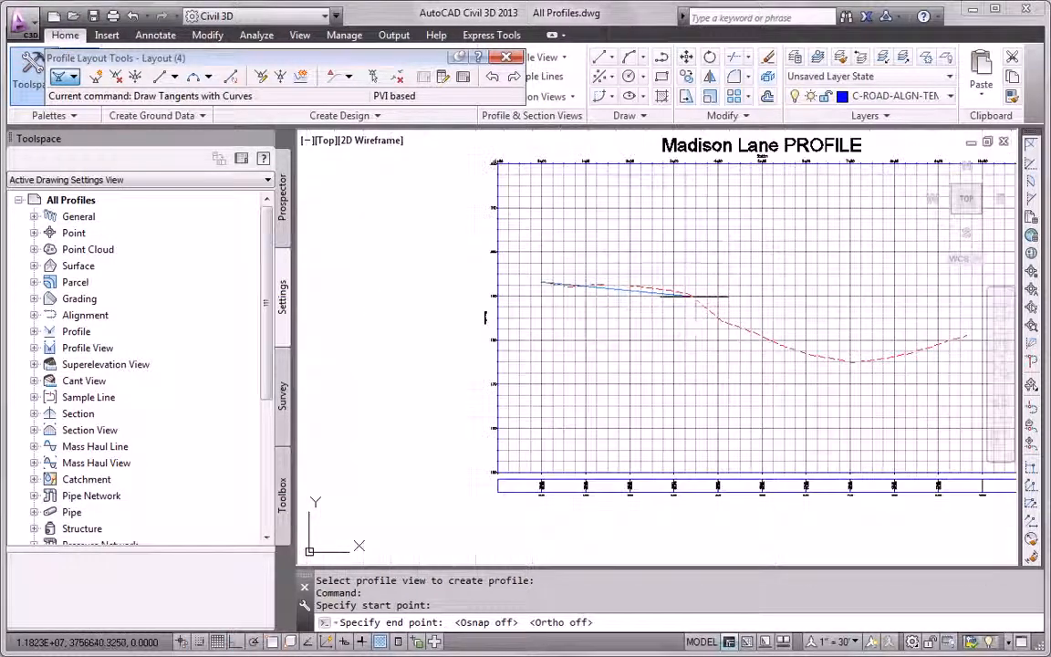
pyautogui.click(693, 295)
pyautogui.click(839, 363)
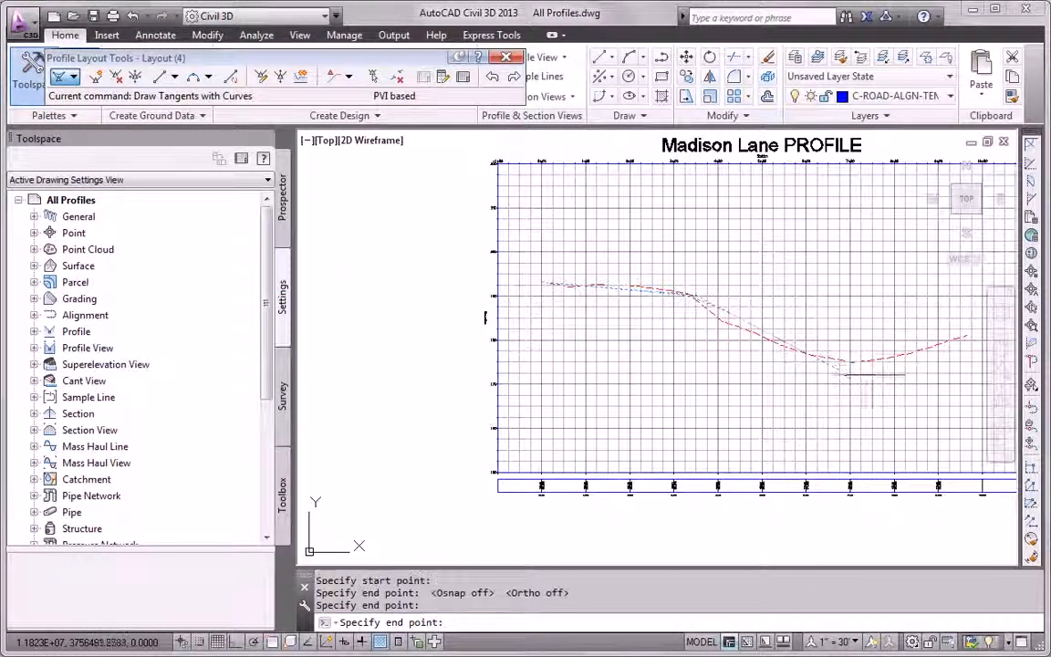
# - Finish the Madison Lane design profile at the endpoint of the existing ground line, using an endpoint snap
pyautogui.scroll(2, 603, 399)
pyautogui.scroll(2, 692, 363)
pyautogui.keyDown('shift'); pyautogui.rightClick(696, 368); pyautogui.keyUp('shift')
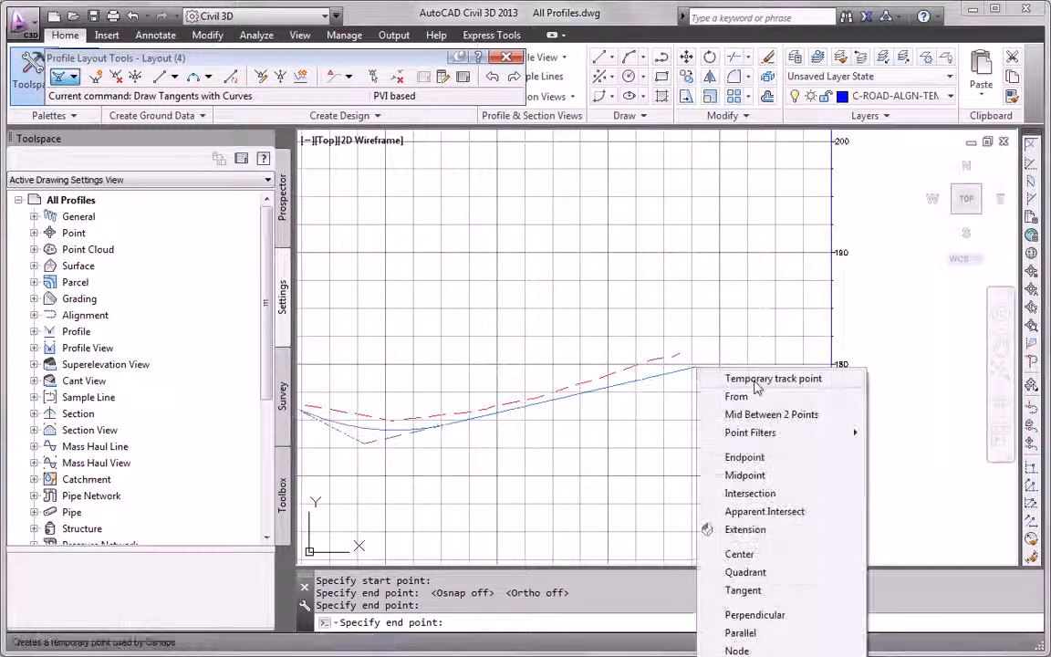
pyautogui.click(745, 457)
pyautogui.click(680, 357)
pyautogui.scroll(-8, 684, 365)
pyautogui.press('Return')
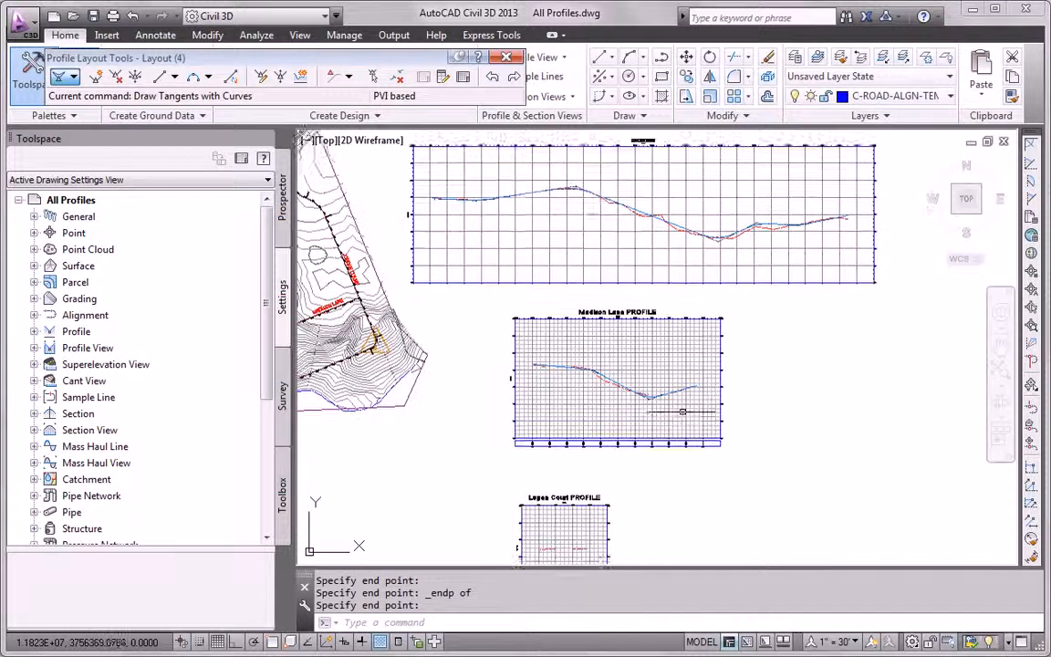
# - Close the Madison Lane layout tools and start a Logan Court layout profile with the Design Profile style and _No Labels label set
pyautogui.moveTo(696, 399); pyautogui.dragTo(702, 311, button='middle')
pyautogui.scroll(6, 575, 476)
pyautogui.moveTo(561, 474); pyautogui.dragTo(575, 402, button='middle')
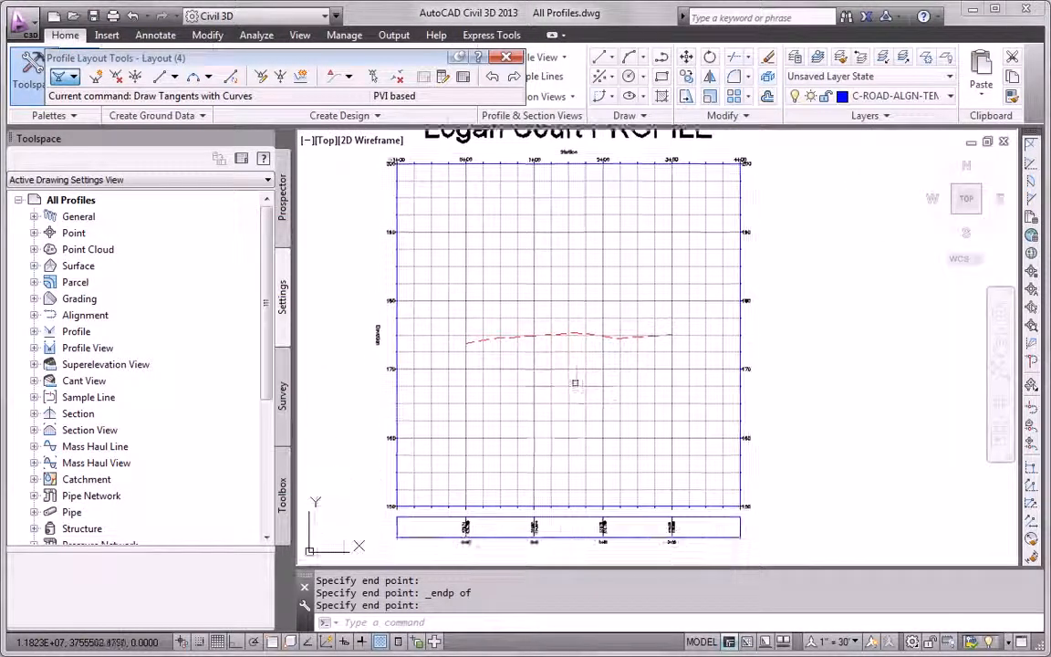
pyautogui.scroll(2, 575, 397)
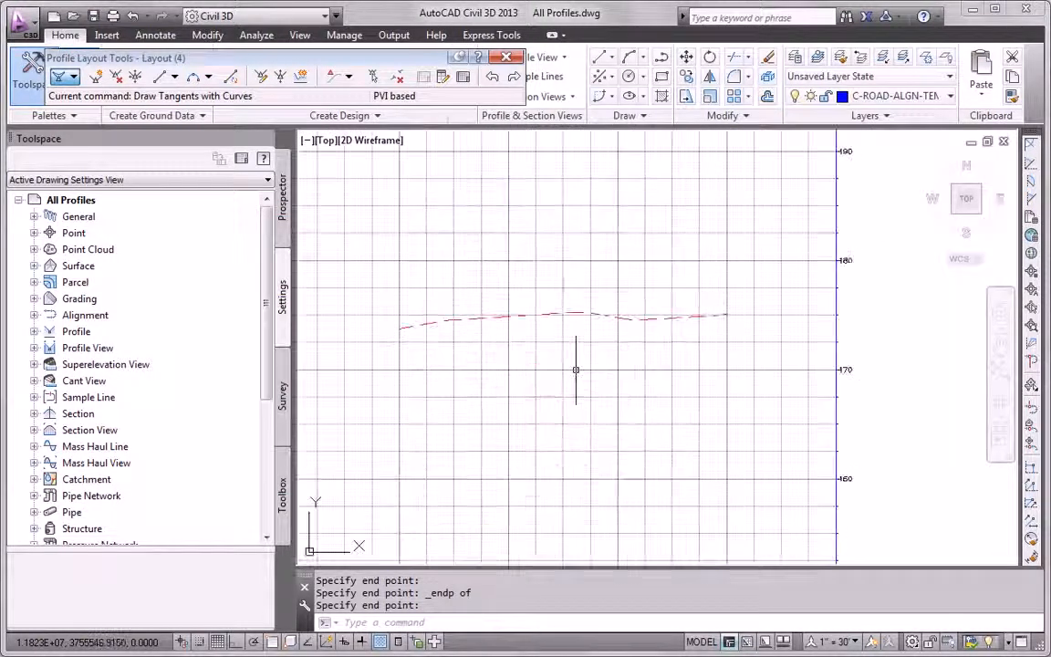
pyautogui.click(59, 78)
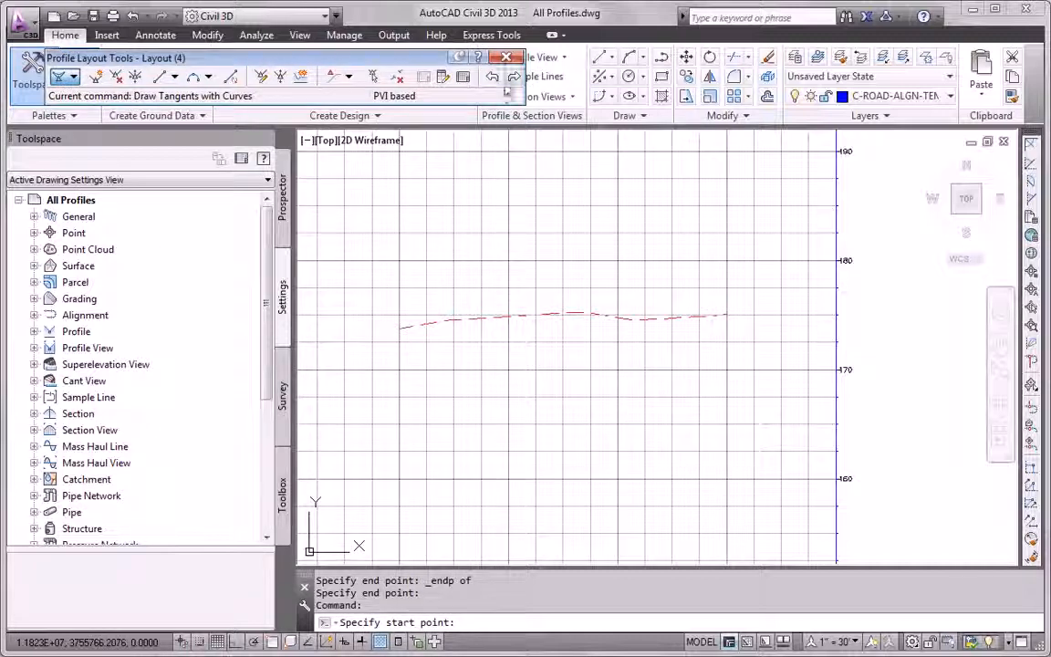
pyautogui.click(506, 57)
pyautogui.click(337, 77)
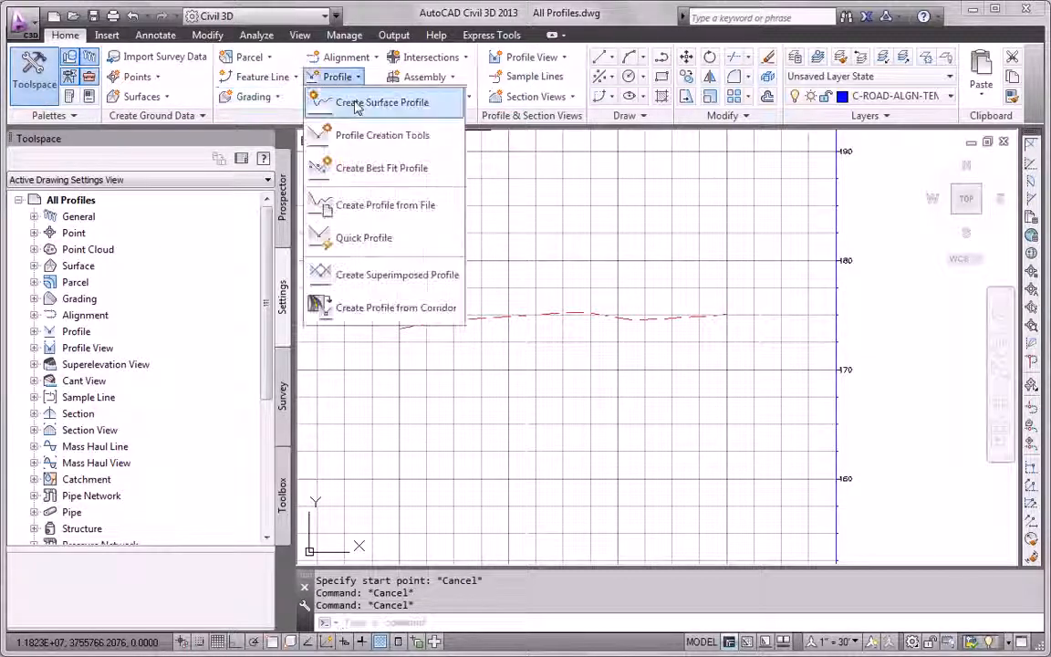
pyautogui.click(356, 135)
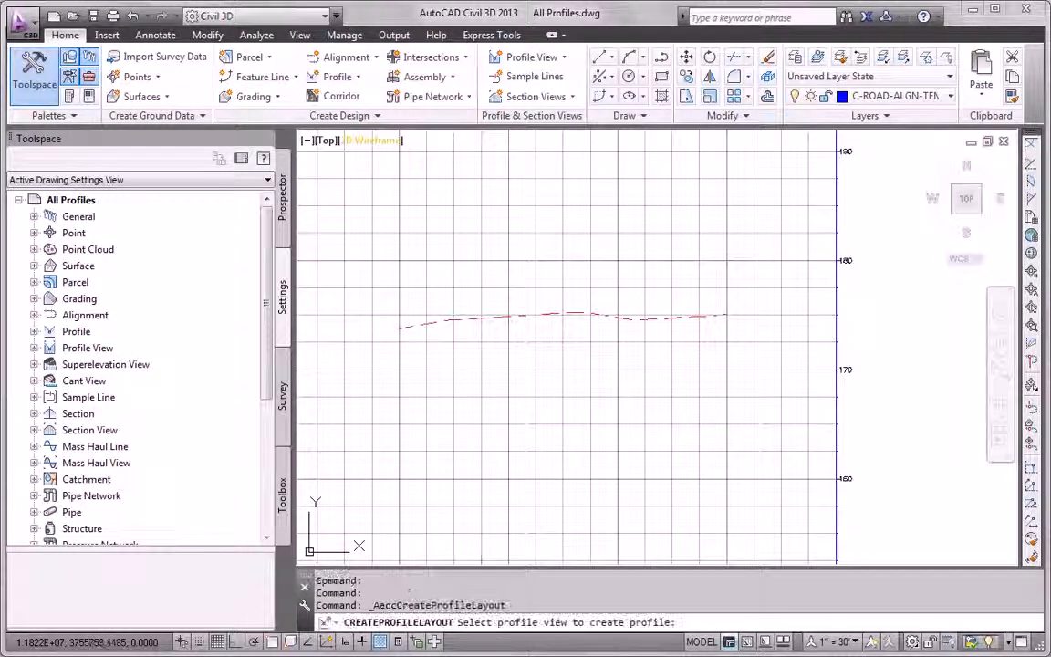
pyautogui.click(392, 205)
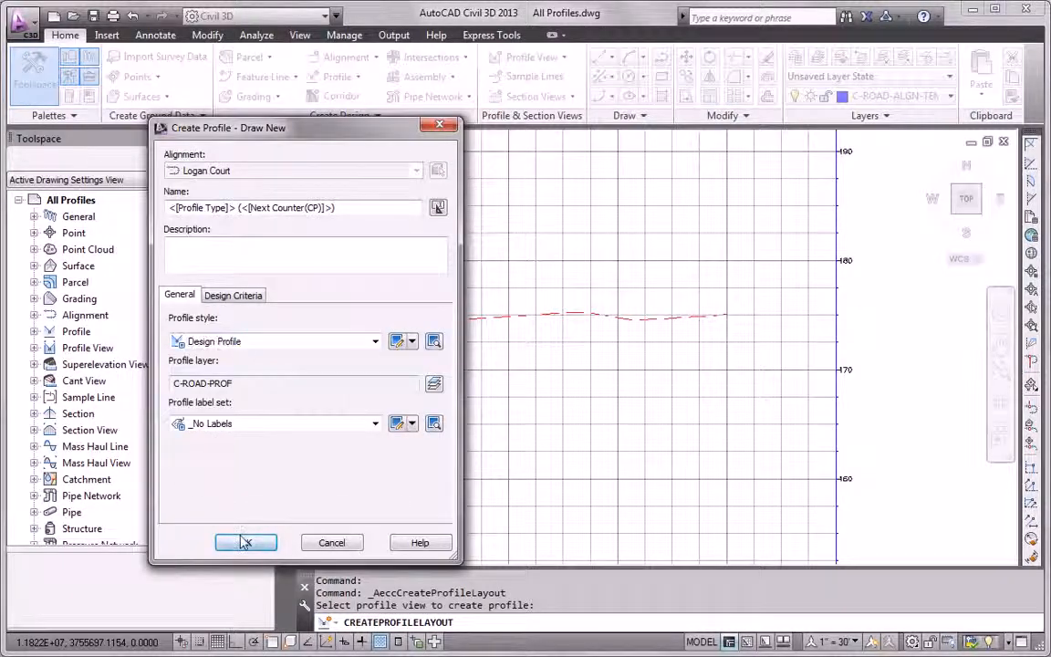
pyautogui.click(244, 542)
# - With object snap on, draw the Logan Court design profile as one tangent from the start to the end of existing ground
pyautogui.click(74, 76)
pyautogui.click(128, 114)
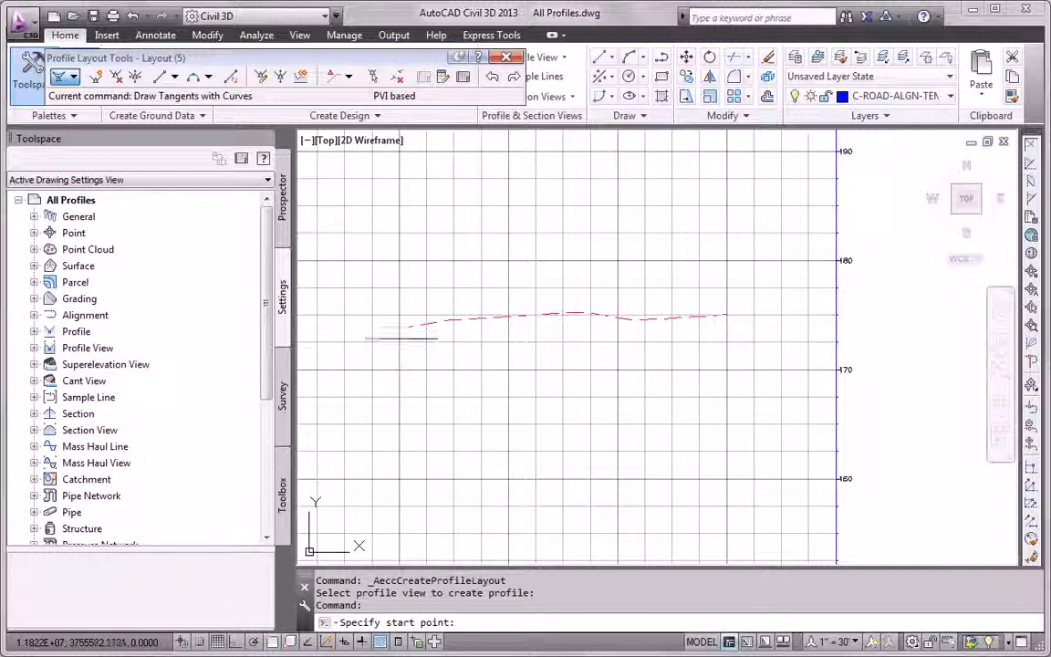
pyautogui.press('F3')
pyautogui.click(400, 328)
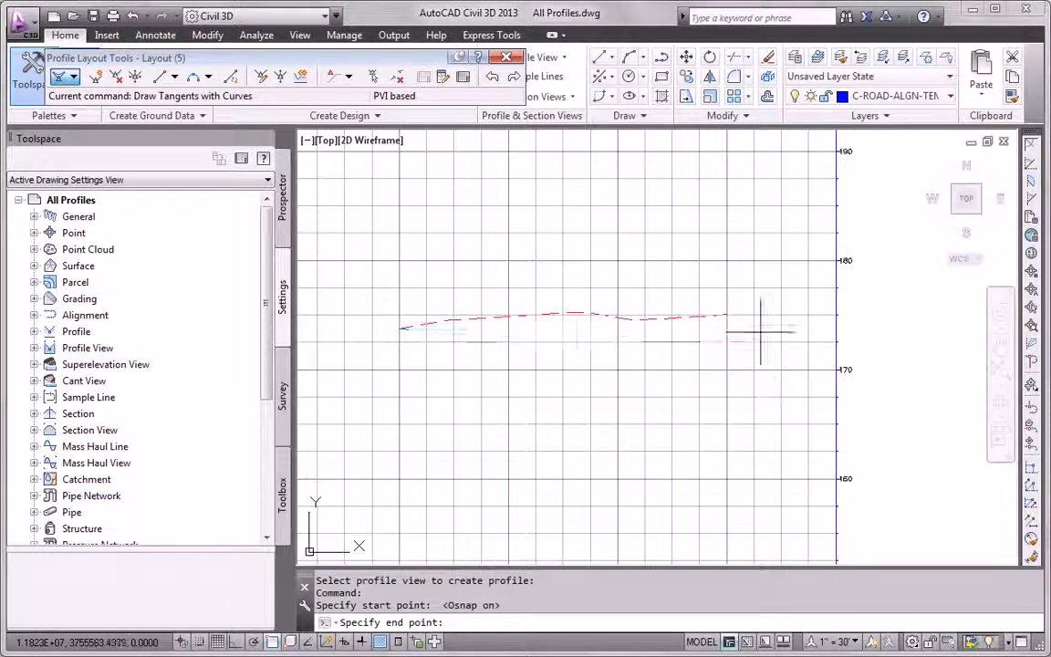
pyautogui.scroll(7, 693, 292)
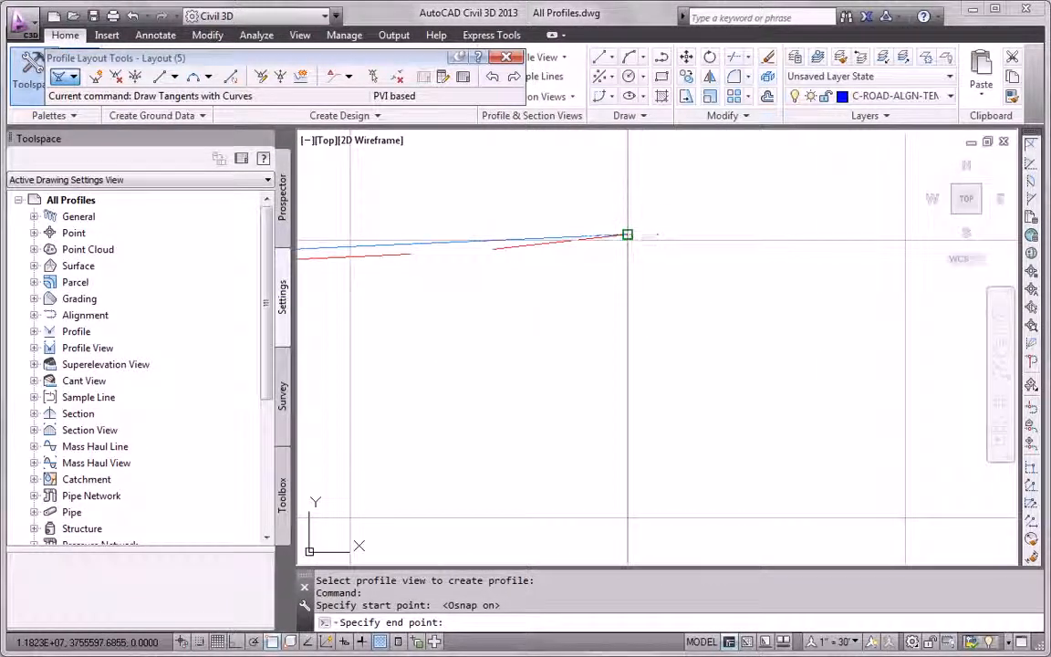
pyautogui.click(627, 234)
pyautogui.press('Return')
pyautogui.scroll(-6, 629, 506)
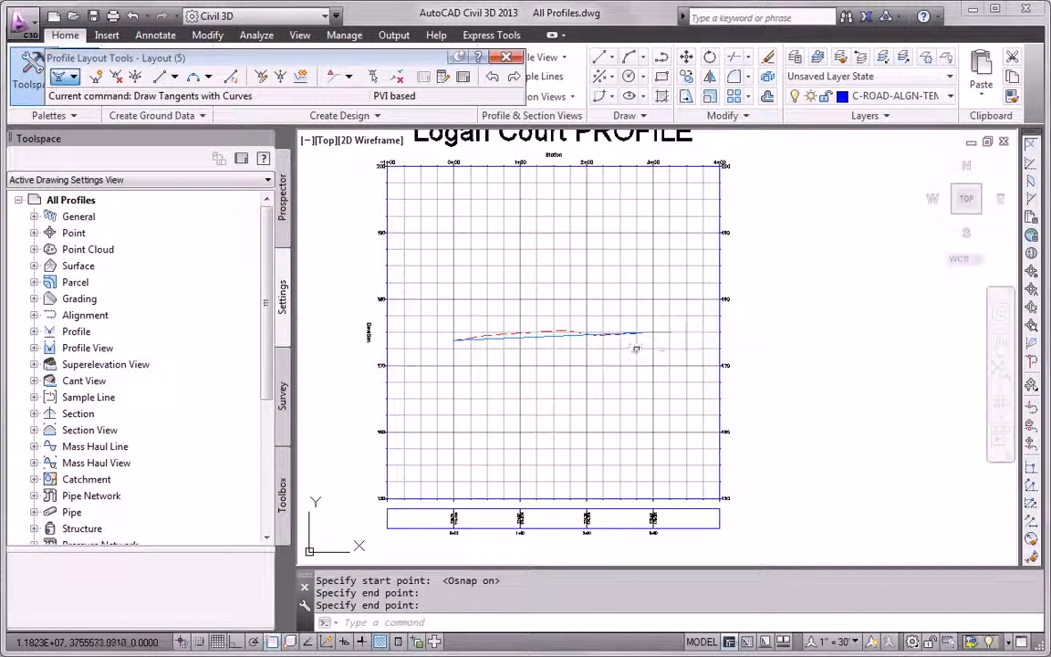
# - Examine how the Madison Lane design profile follows existing ground, especially along its final tangent and at its end point
pyautogui.scroll(8, 605, 229)
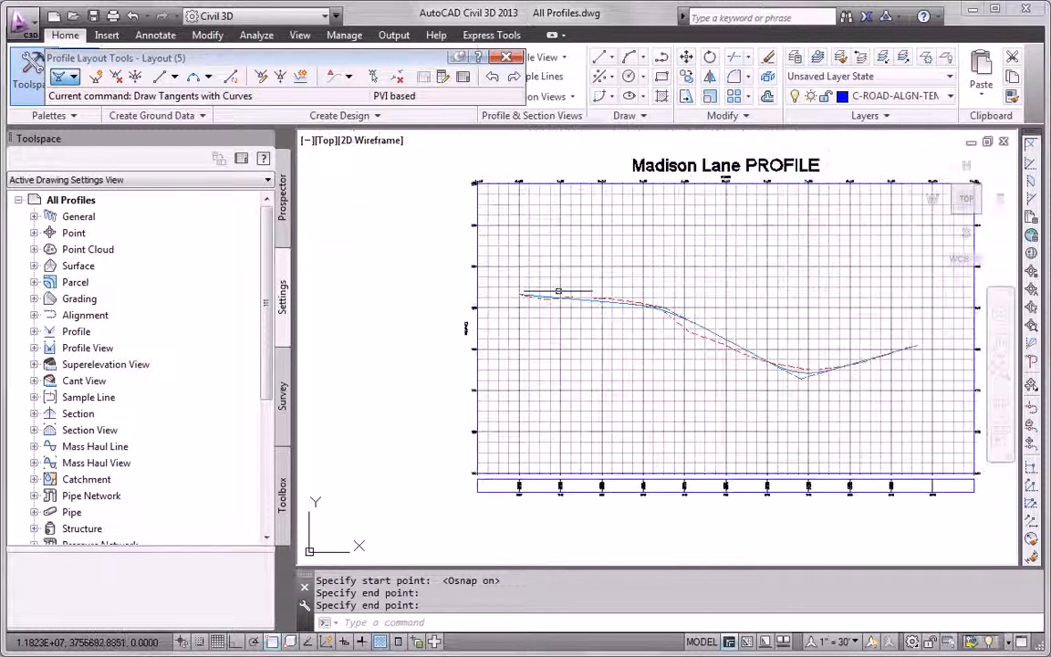
pyautogui.scroll(-4, 646, 355)
pyautogui.moveTo(730, 393); pyautogui.dragTo(416, 319, button='middle')
pyautogui.moveTo(582, 374); pyautogui.dragTo(390, 360, button='middle')
pyautogui.scroll(-2, 659, 399)
pyautogui.scroll(4, 898, 385)
pyautogui.scroll(2, 898, 365)
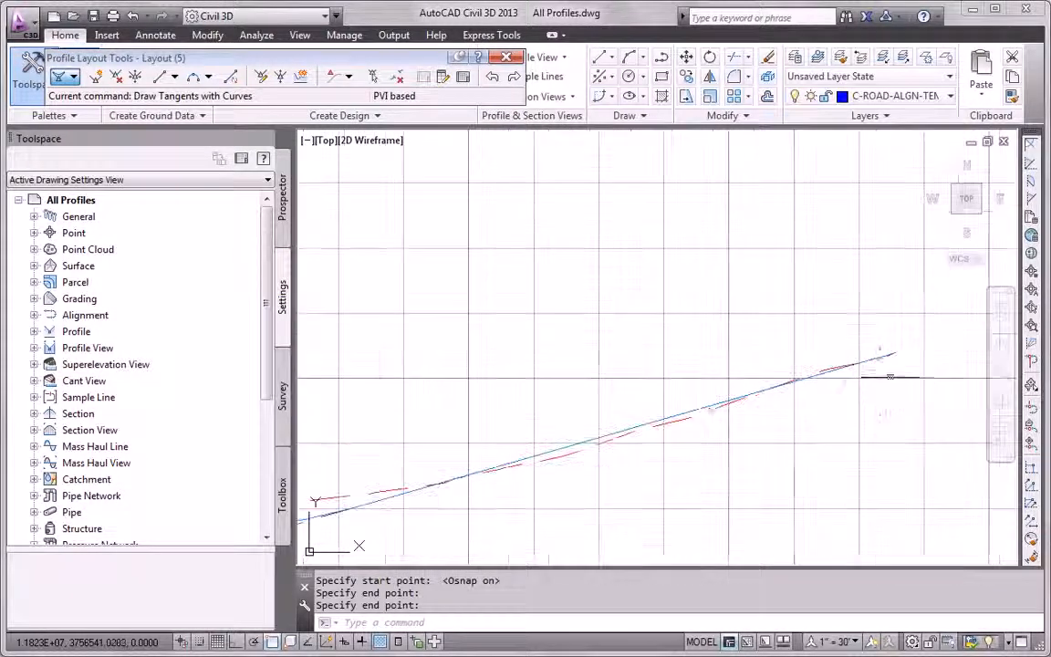
pyautogui.scroll(-5, 837, 363)
pyautogui.scroll(6, 840, 366)
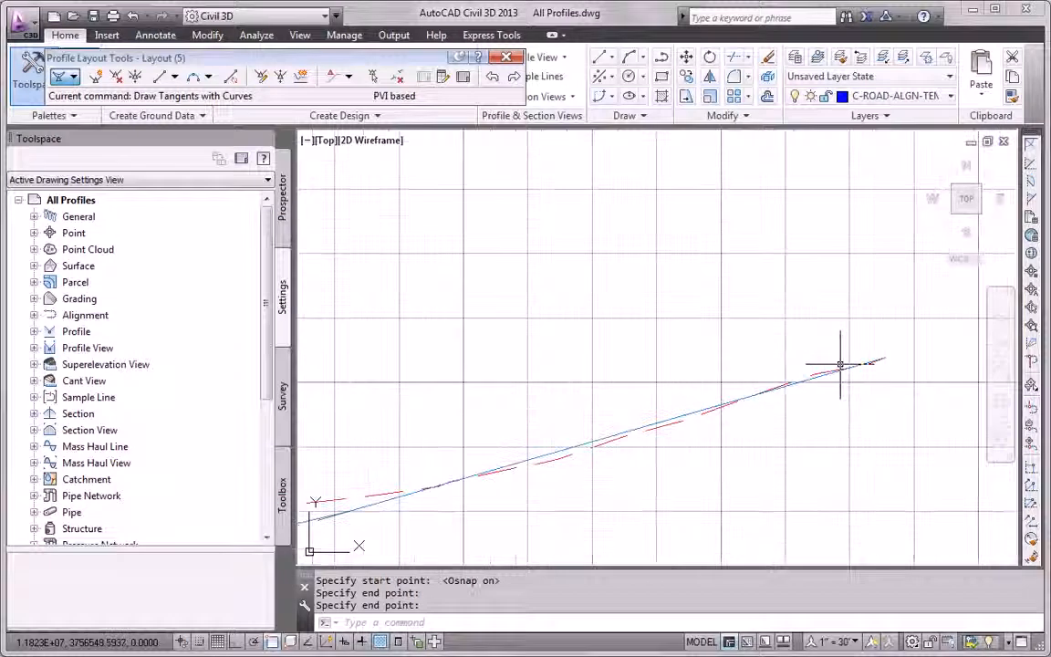
# - Stretch the end point of the Madison Lane design profile straight down to slightly below existing ground, with ortho on
pyautogui.press('Return')
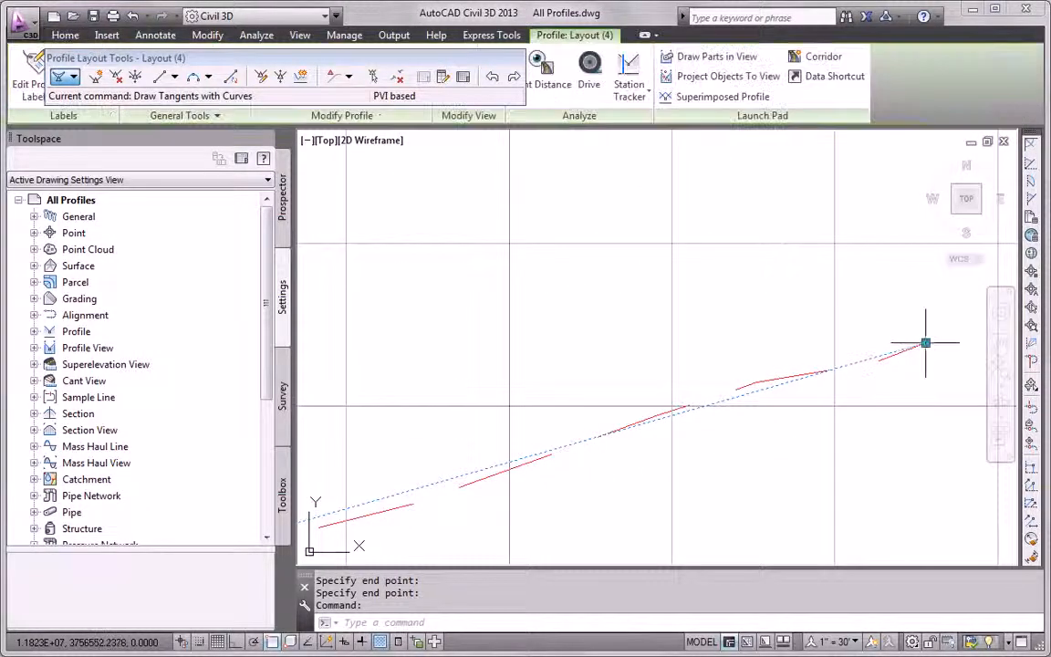
pyautogui.click(925, 343)
pyautogui.press('Escape')
pyautogui.scroll(-8, 892, 431)
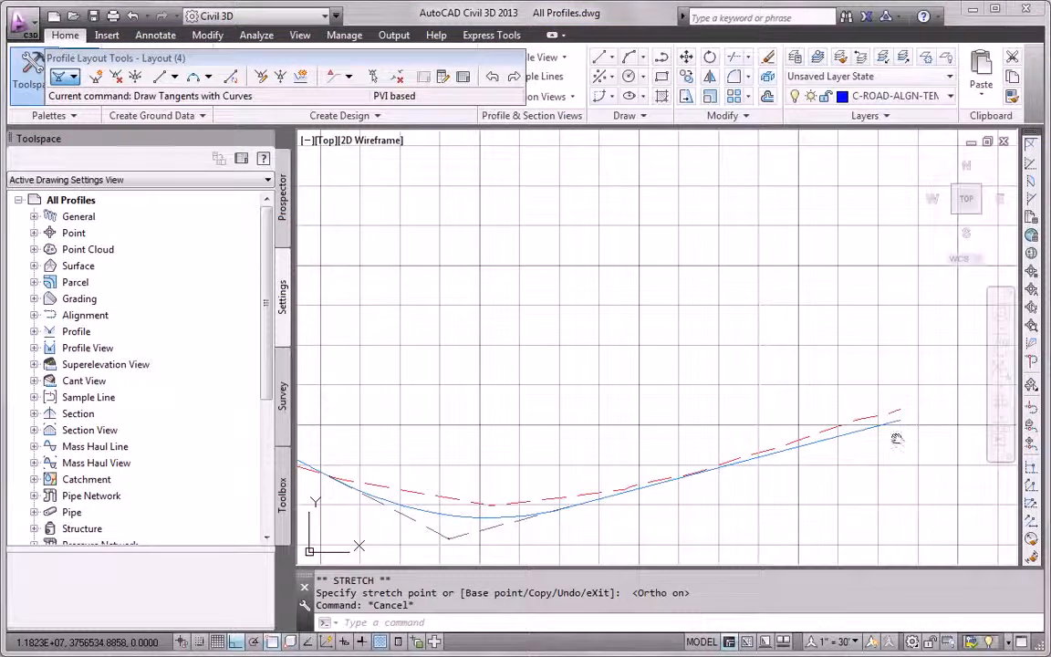
pyautogui.scroll(-3, 785, 374)
pyautogui.moveTo(781, 369)
pyautogui.mouseDown(button='middle')
pyautogui.moveTo(736, 357)
pyautogui.moveTo(705, 326)
pyautogui.mouseUp(button='middle')
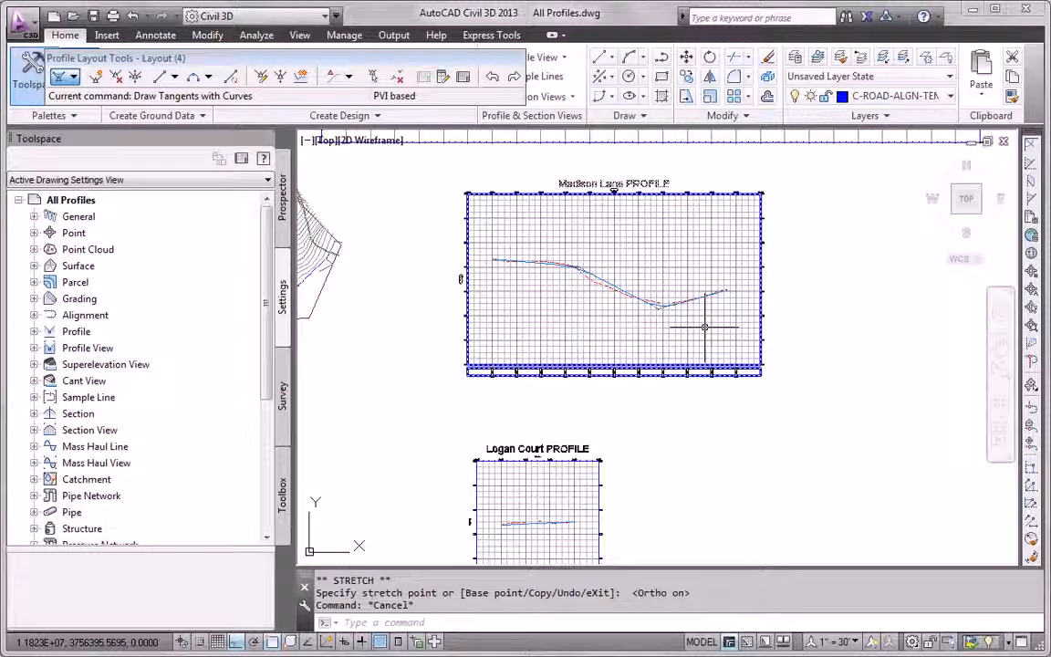
pyautogui.moveTo(652, 347); pyautogui.dragTo(645, 327, button='middle')
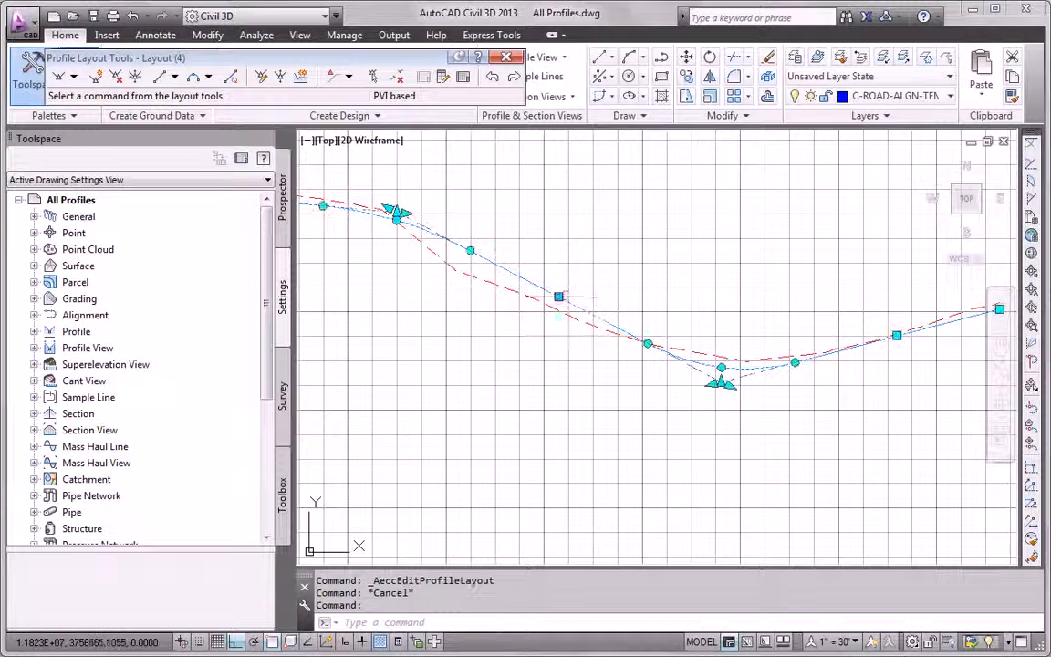
pyautogui.click(558, 299)
pyautogui.scroll(-5, 579, 398)
pyautogui.scroll(2, 581, 396)
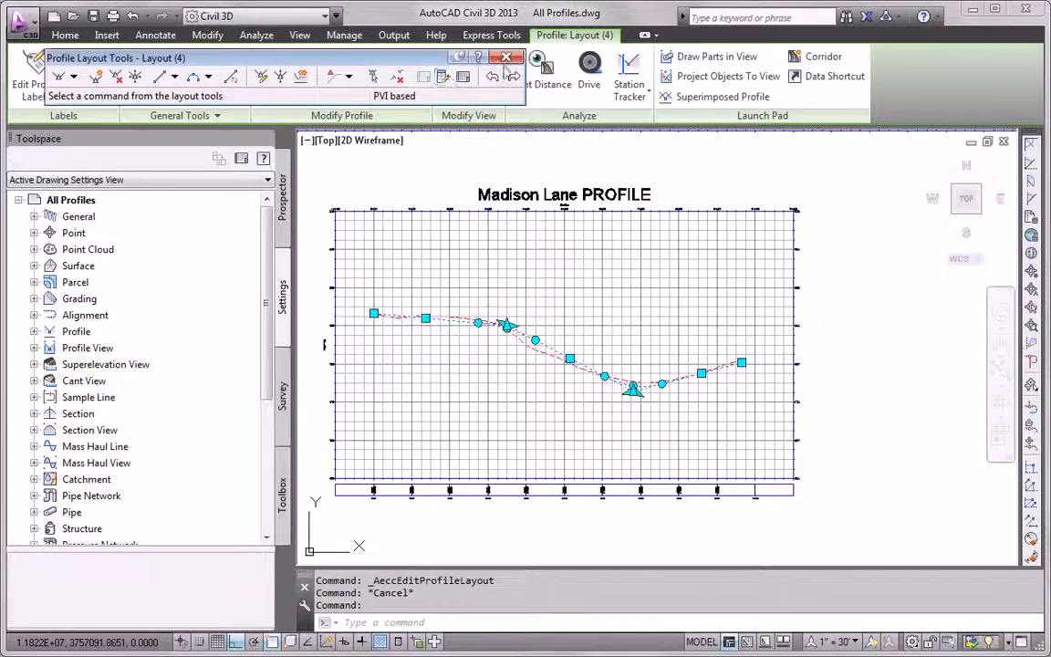
pyautogui.press('Escape')
pyautogui.press('Escape')
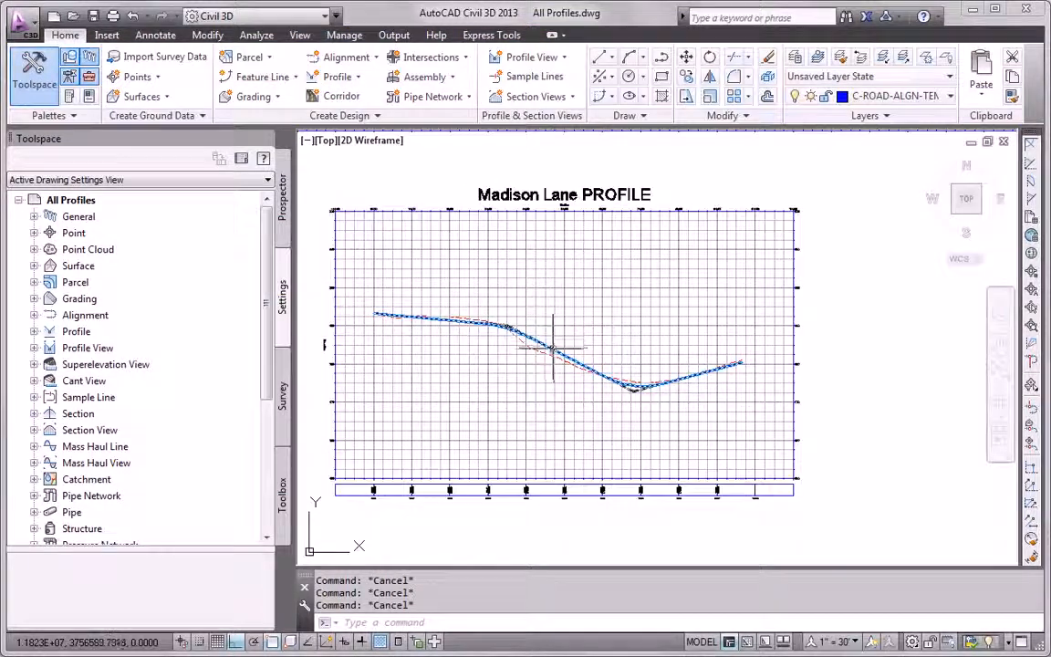
# - Open the Madison Lane design profile for geometry editing and show its PVI grid in a shortened window clear of the profile
pyautogui.click(553, 354)
pyautogui.click(352, 99)
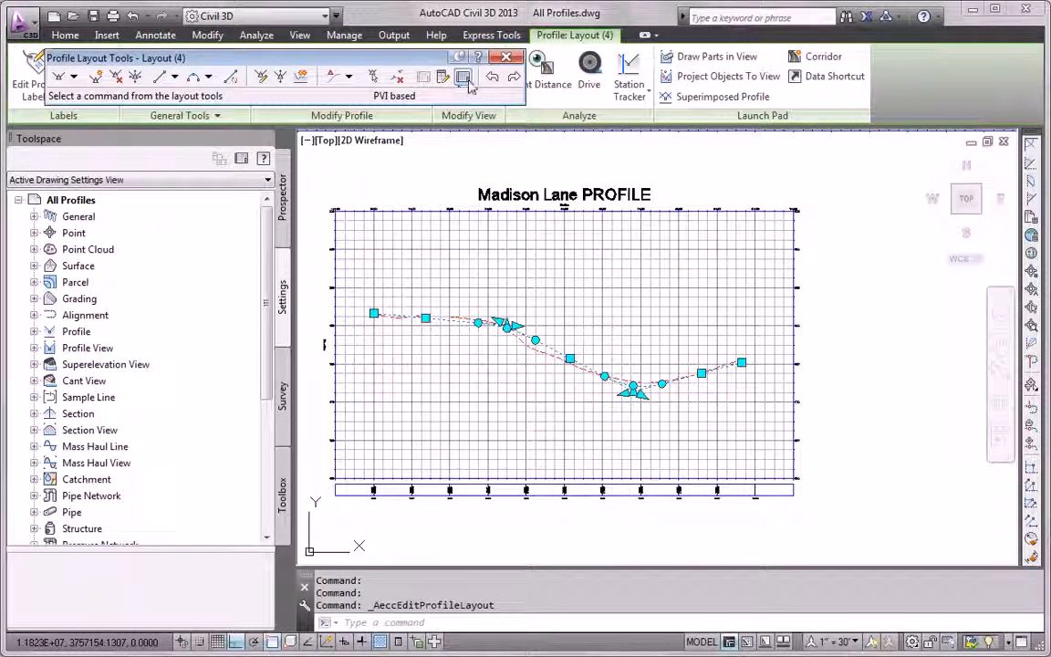
pyautogui.click(464, 78)
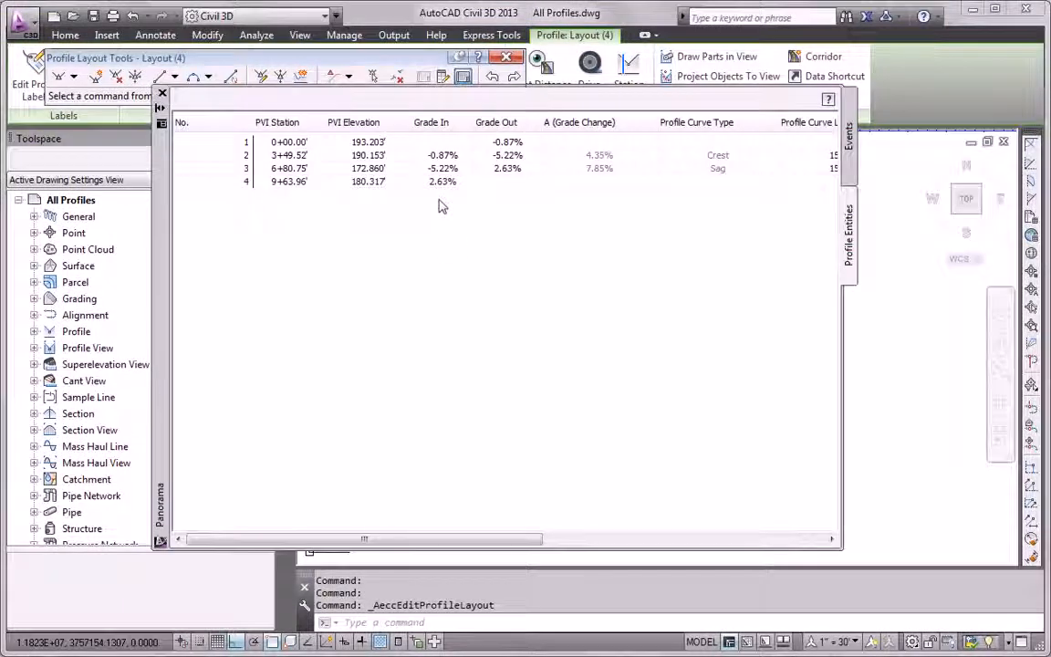
pyautogui.moveTo(633, 544); pyautogui.dragTo(566, 234)
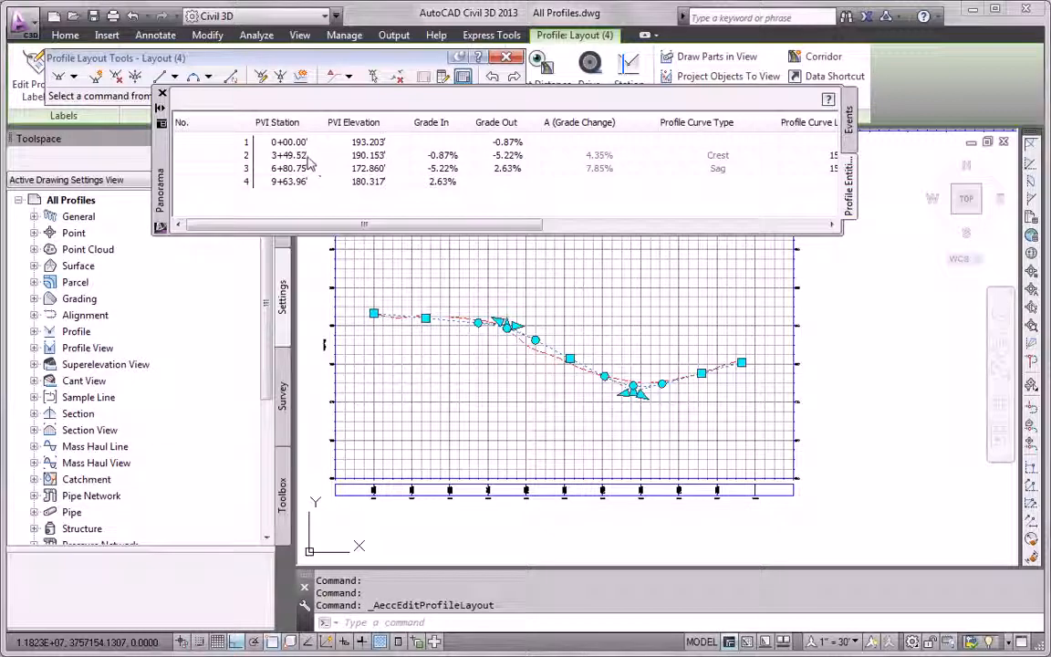
pyautogui.moveTo(161, 161); pyautogui.dragTo(152, 207)
# - Set the station of the crest PVI (PVI 2) to 3+50
pyautogui.doubleClick(297, 201)
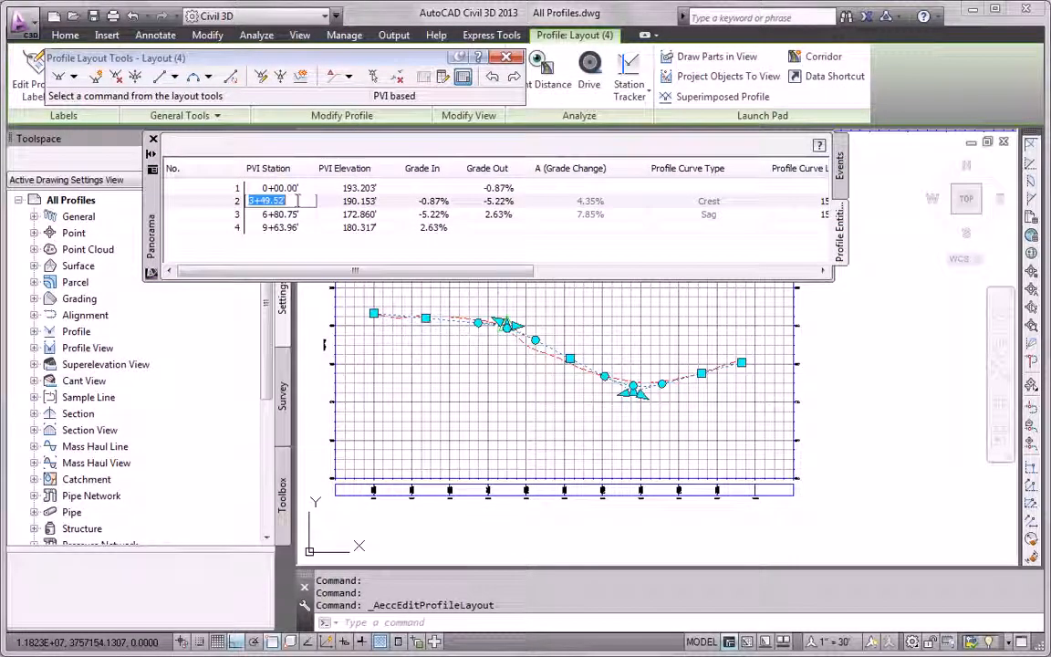
pyautogui.write('3+')
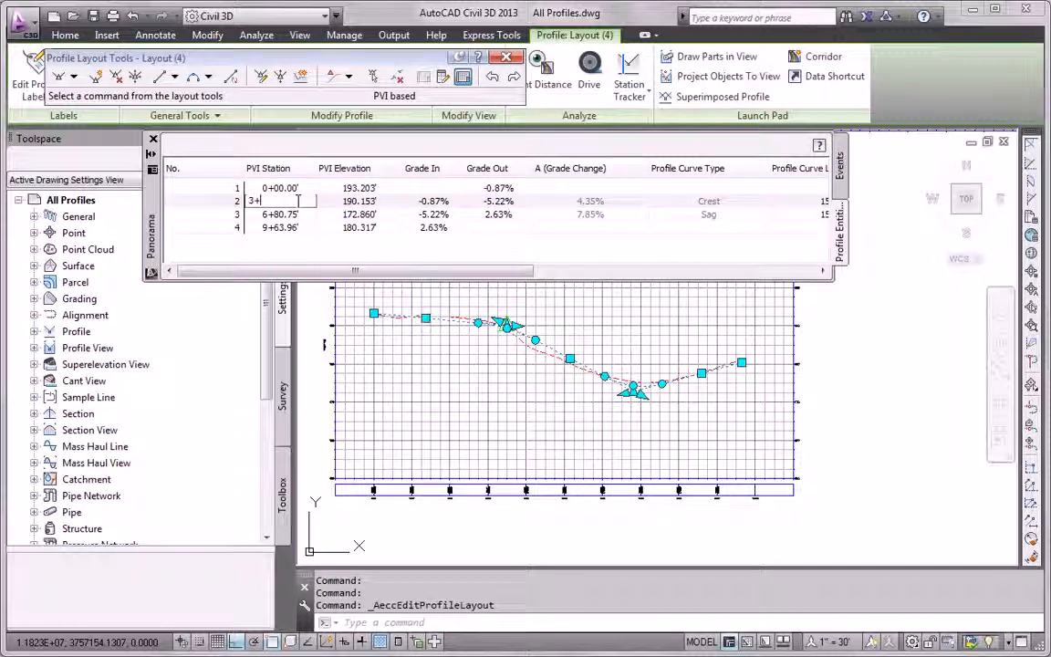
pyautogui.write('50')
pyautogui.press('Return')
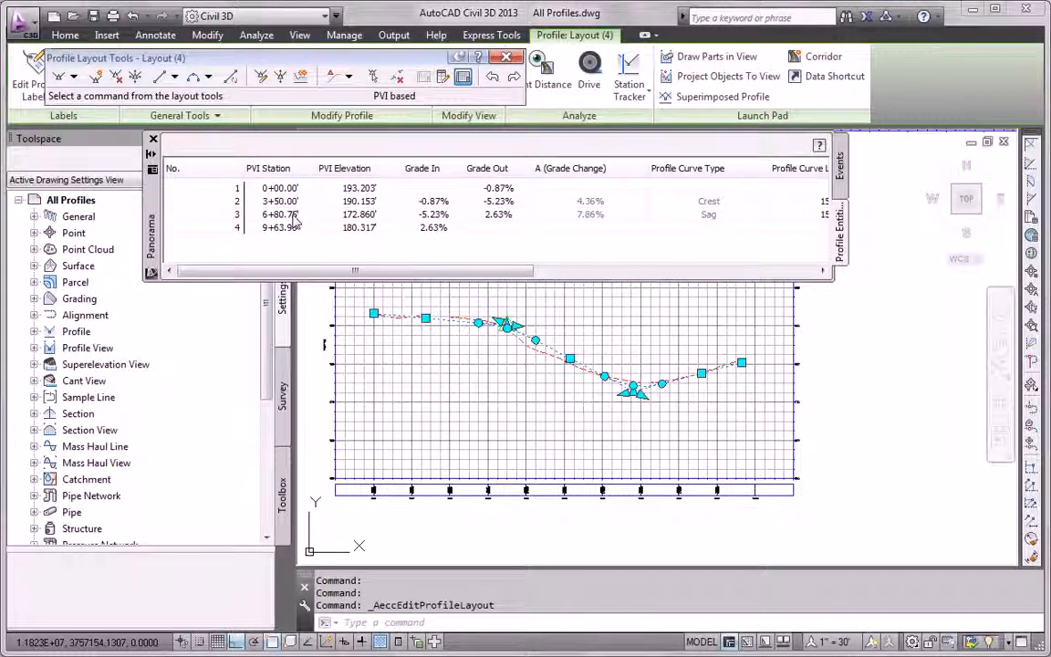
# - Set the station of the sag PVI (PVI 3) to 6+80 and the end PVI (PVI 4) to 9+65
pyautogui.click(296, 215)
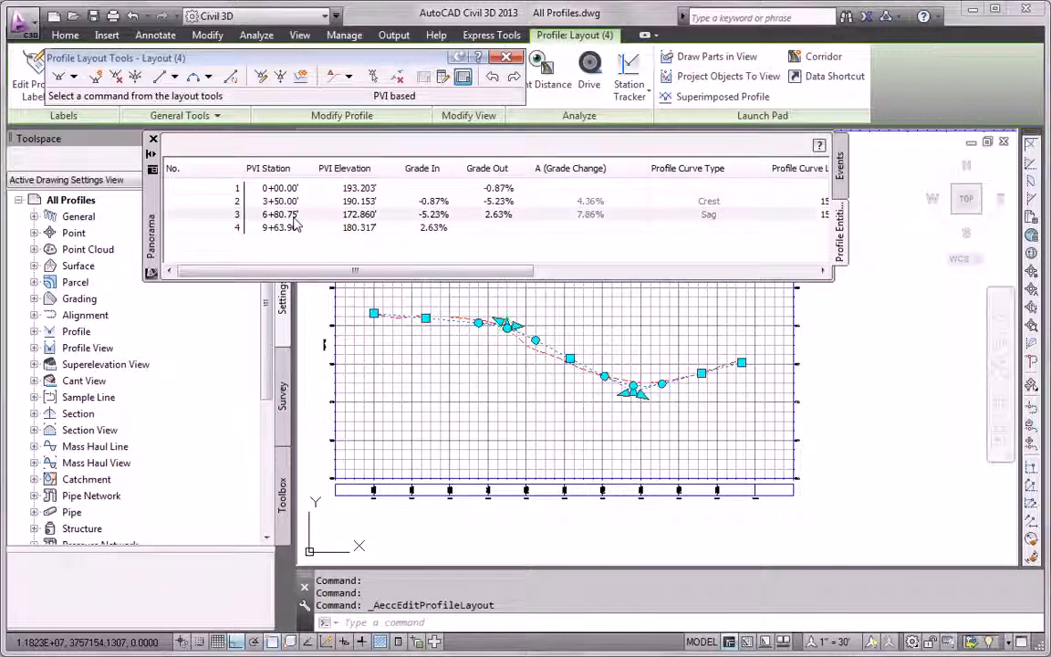
pyautogui.click(296, 215)
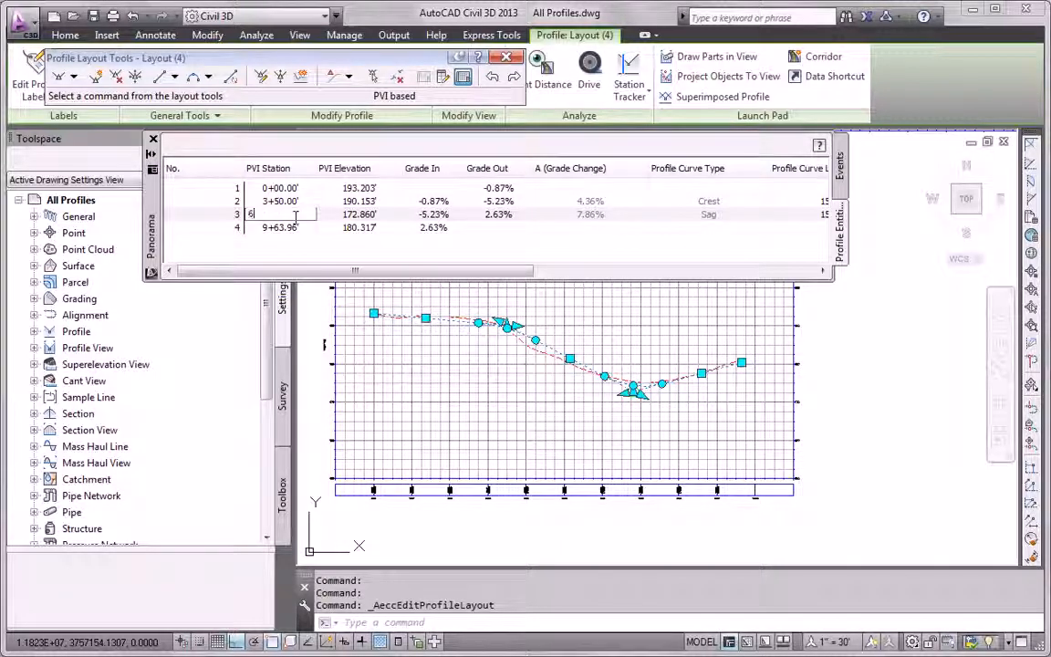
pyautogui.press('Return')
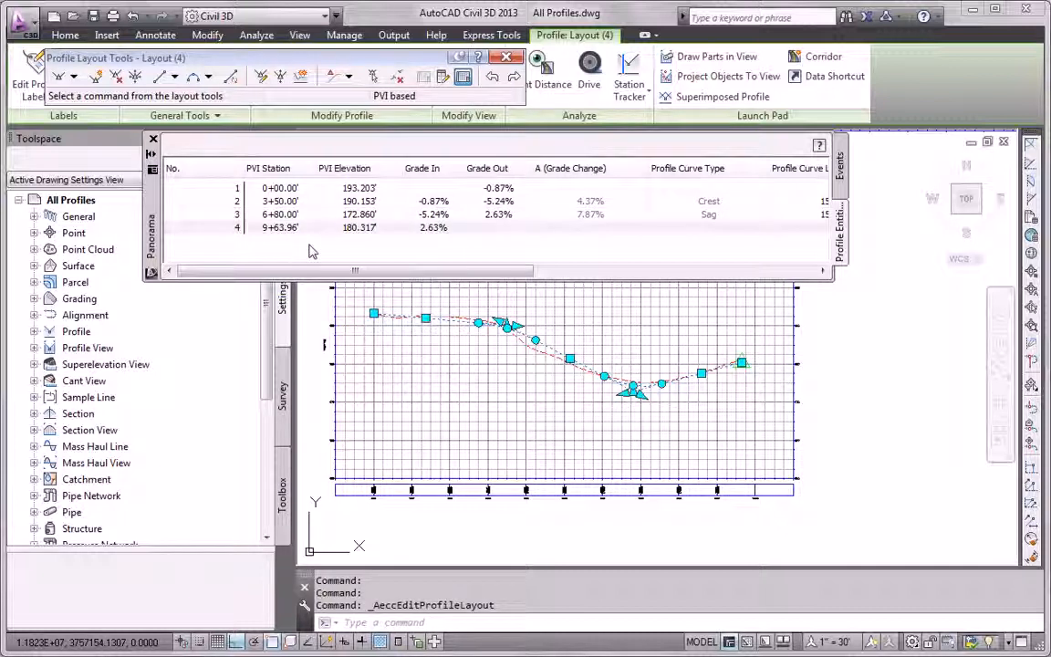
pyautogui.doubleClick(305, 227)
pyautogui.write('95')
pyautogui.write('5')
pyautogui.press('Return')
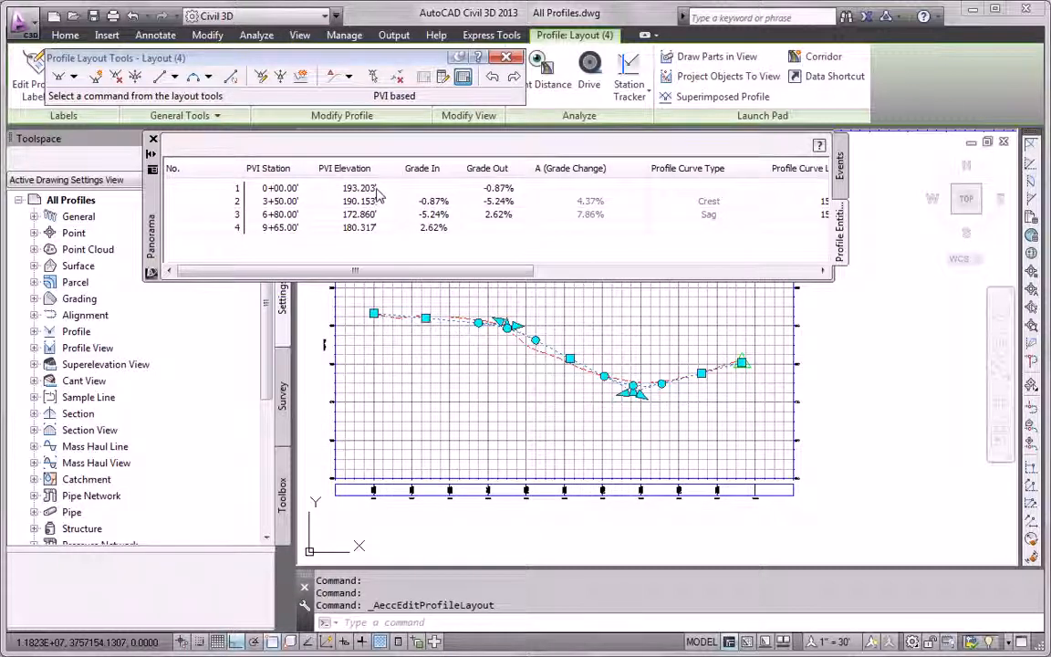
# - Set the elevations of the Madison Lane start PVI to 193 and the crest PVI to 190
pyautogui.click(381, 190)
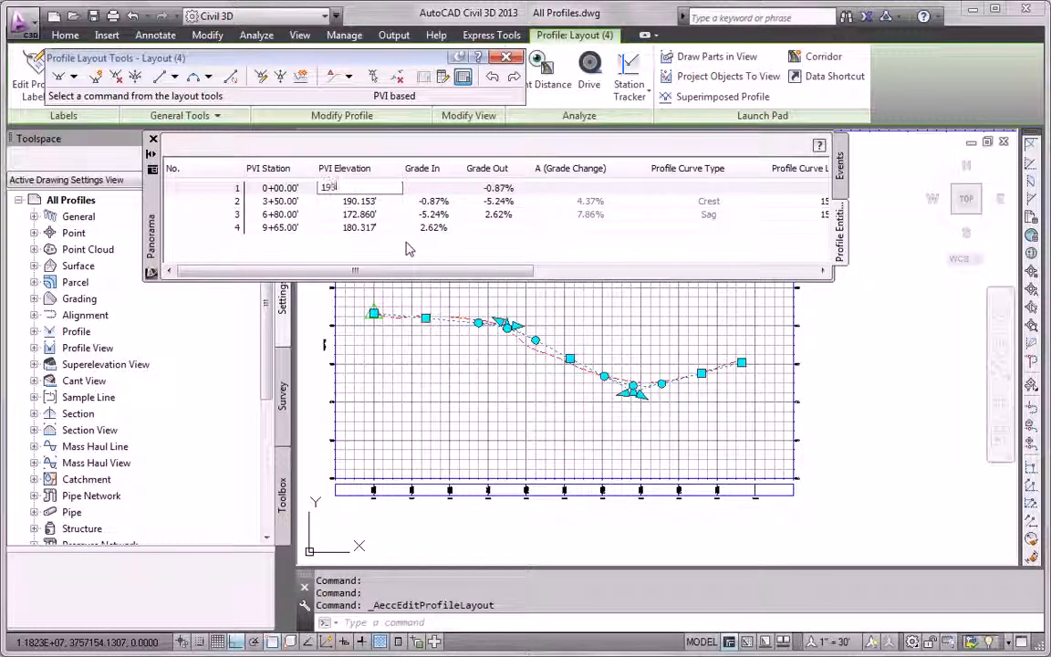
pyautogui.write('193')
pyautogui.press('Return')
pyautogui.click(381, 201)
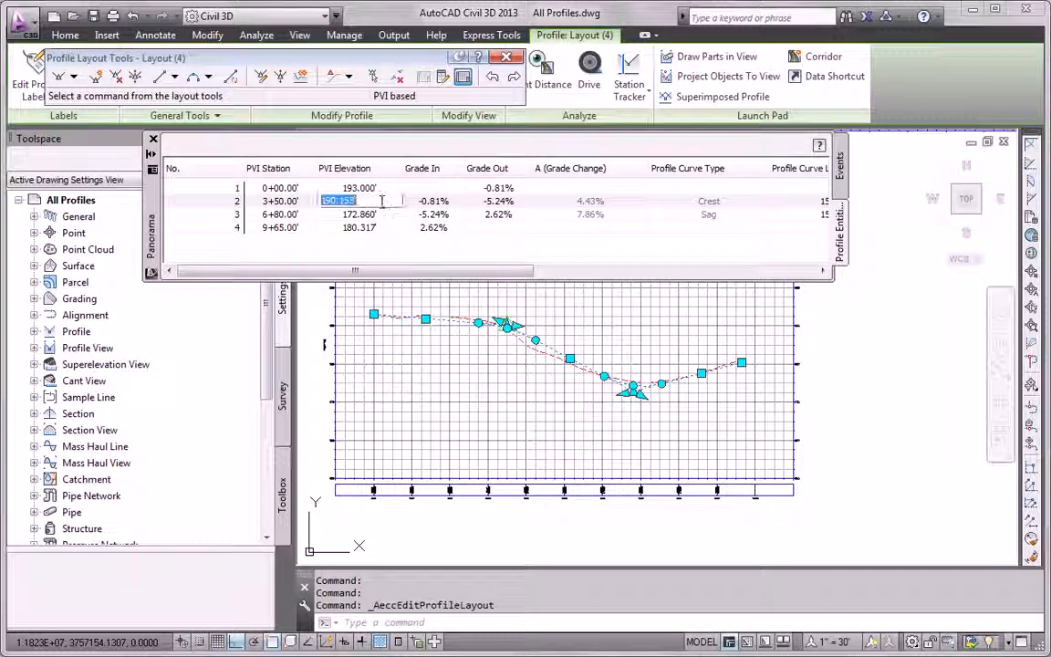
pyautogui.write('190')
pyautogui.press('Return')
# - Set the elevations of the sag PVI to 173 and the end PVI to 180.5, and close the PVI grid
pyautogui.click(383, 213)
pyautogui.write('17')
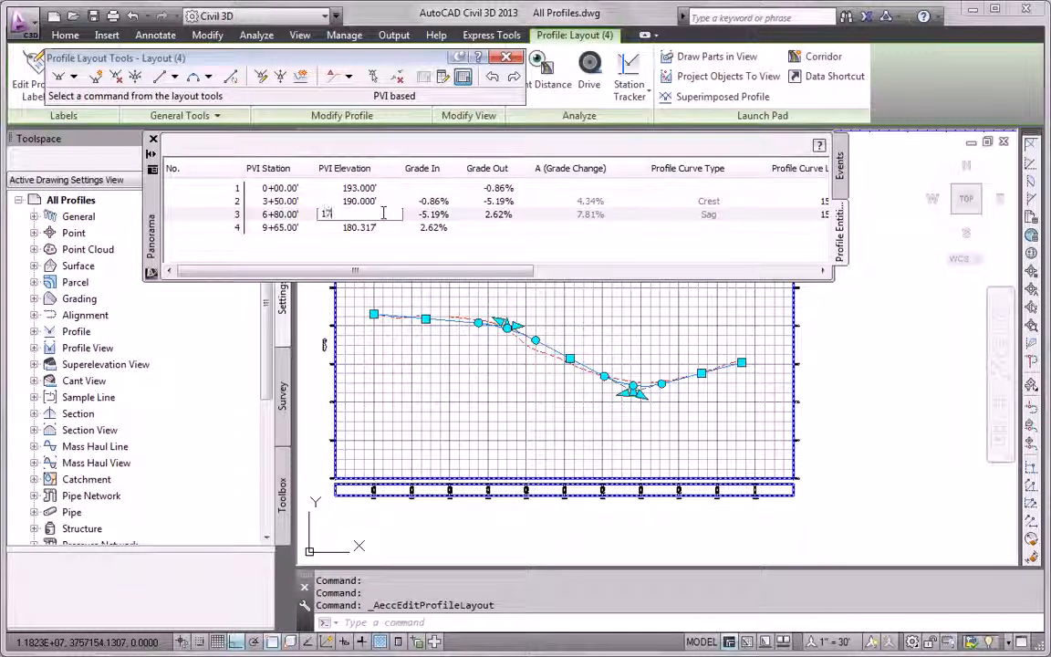
pyautogui.write('3')
pyautogui.press('Return')
pyautogui.click(374, 227)
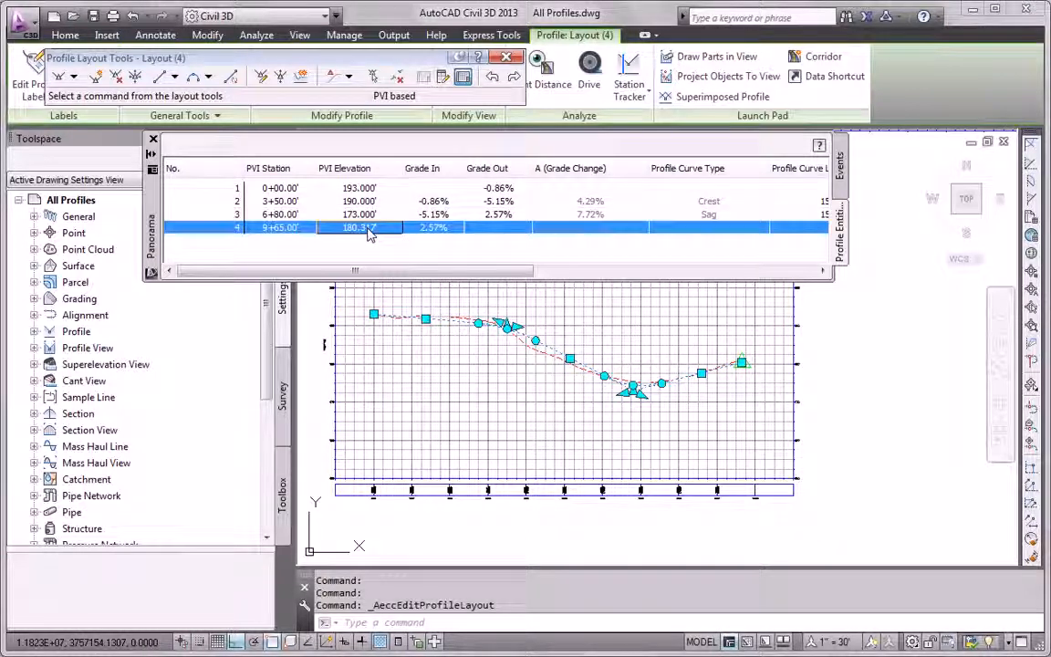
pyautogui.write('180')
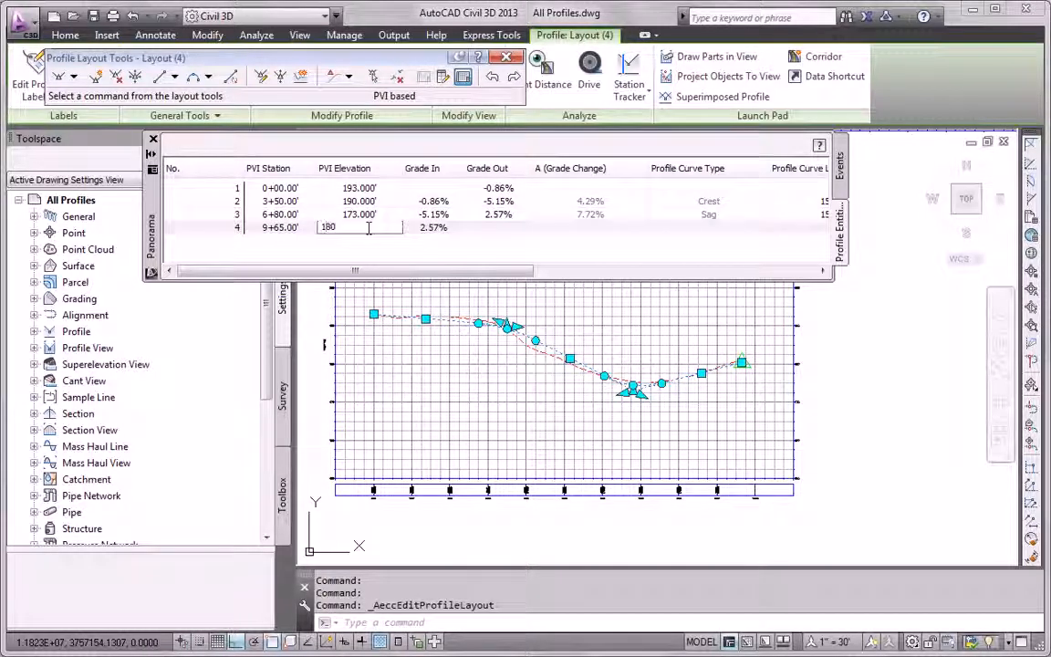
pyautogui.write('.5')
pyautogui.press('Return')
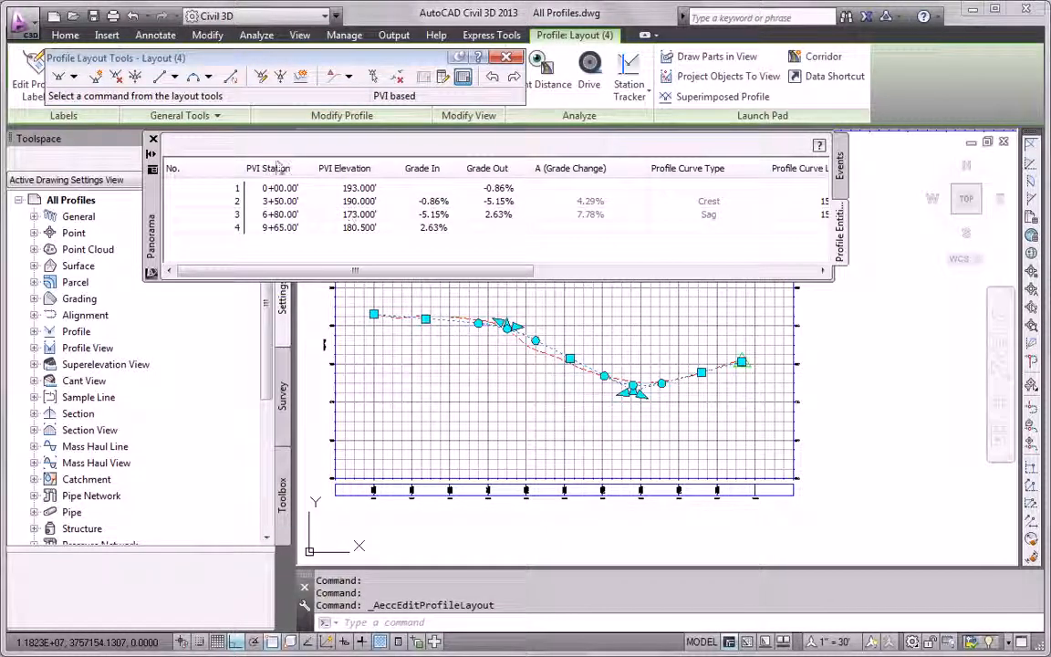
pyautogui.click(152, 139)
pyautogui.press('Escape')
# - Open the Logan Court design profile for geometry editing and show its PVI grid
pyautogui.scroll(-4, 547, 493)
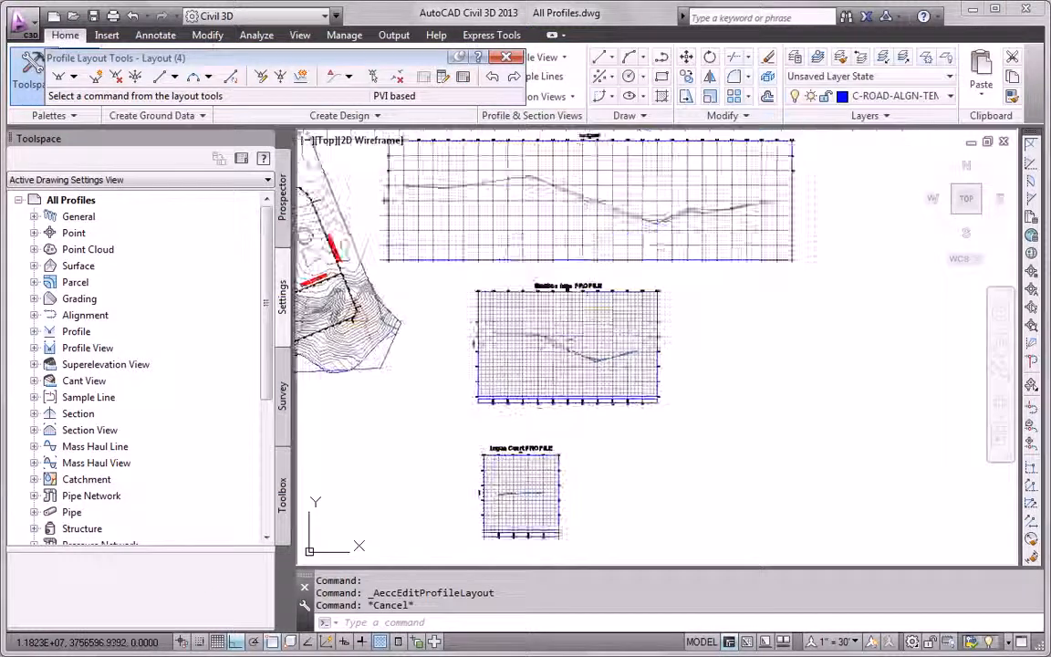
pyautogui.scroll(5, 509, 438)
pyautogui.scroll(4, 500, 438)
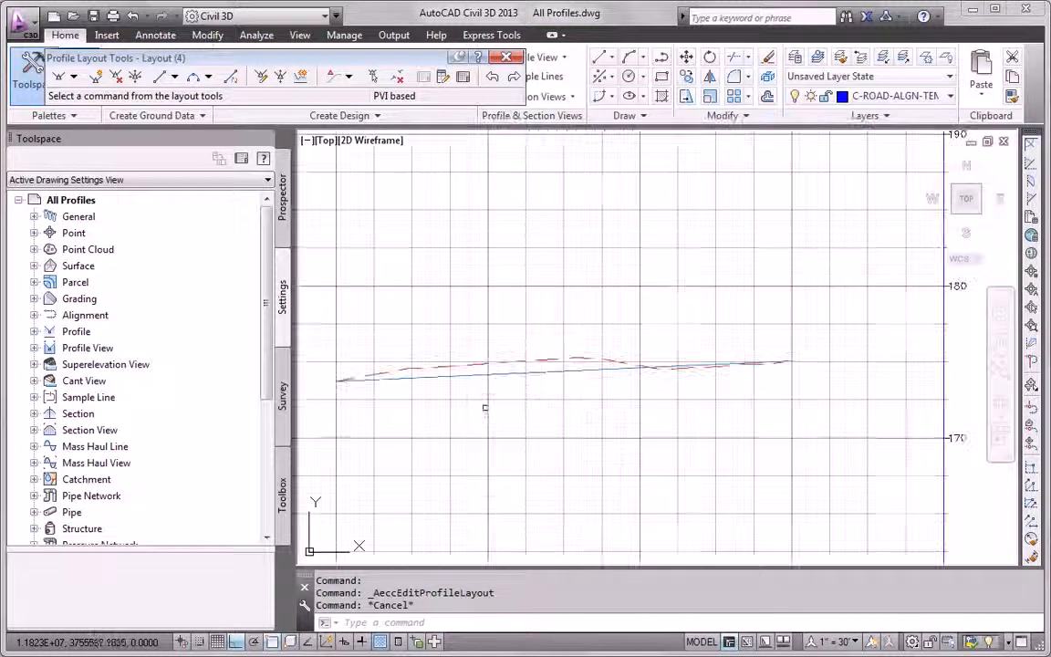
pyautogui.click(500, 368)
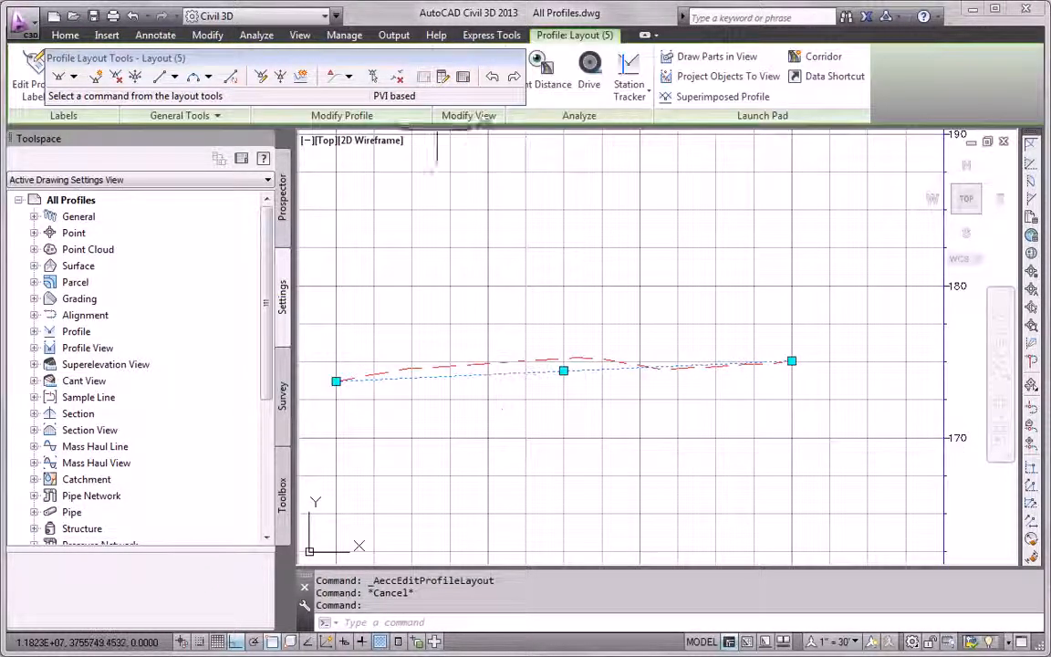
pyautogui.press('Escape')
pyautogui.press('Escape')
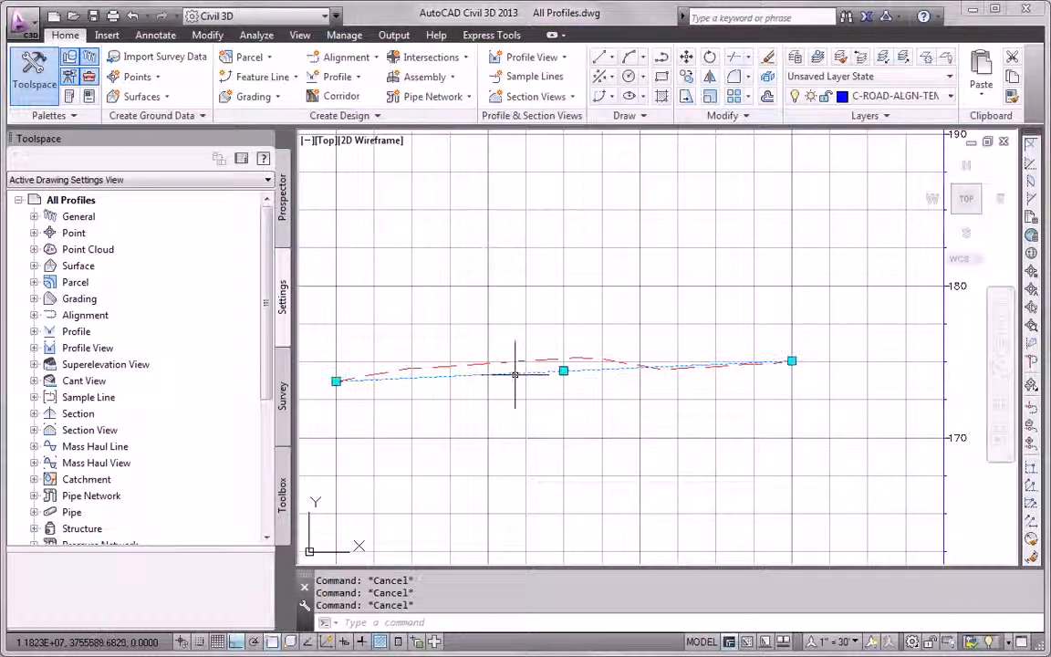
pyautogui.click(514, 369)
pyautogui.click(328, 90)
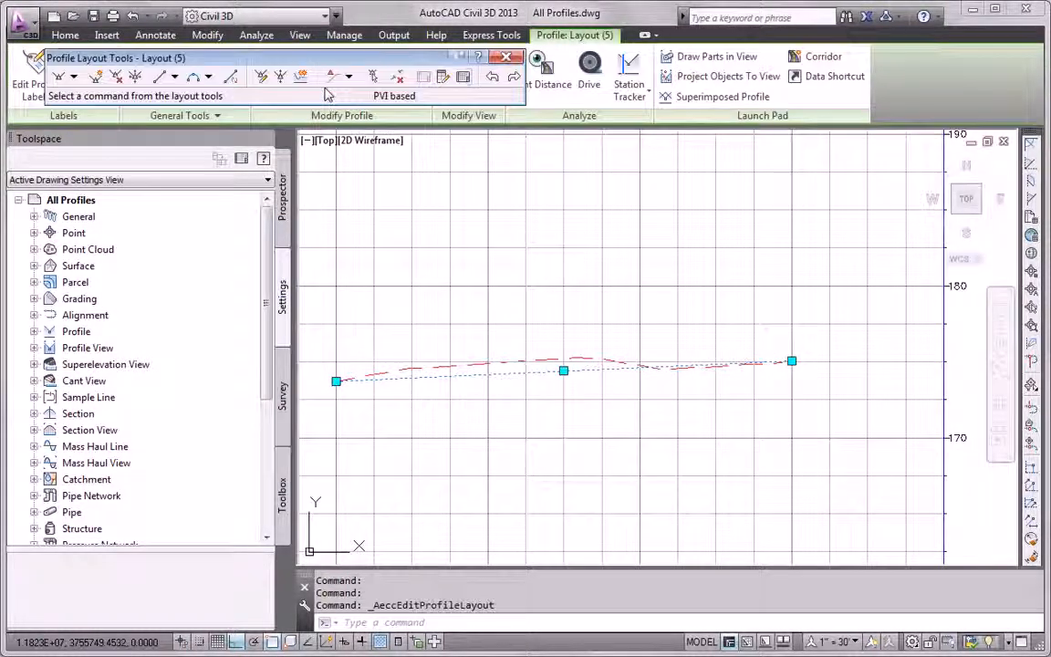
pyautogui.click(463, 78)
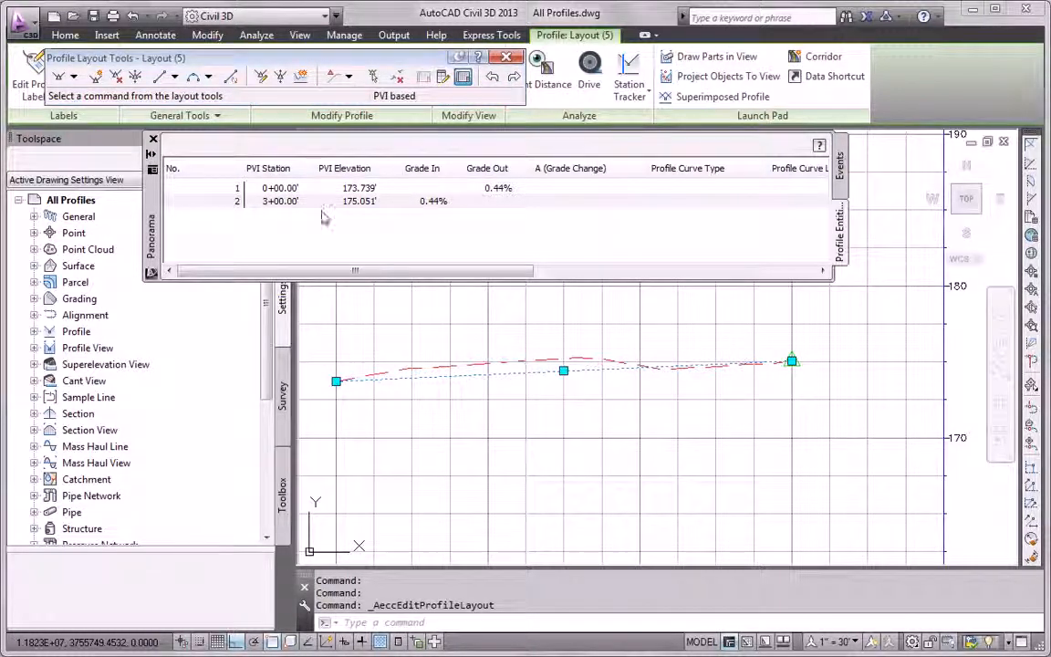
# - Set the Logan Court start PVI elevation to 174 and the end PVI elevation to 175, and close the PVI grid
pyautogui.click(372, 188)
pyautogui.click(372, 188)
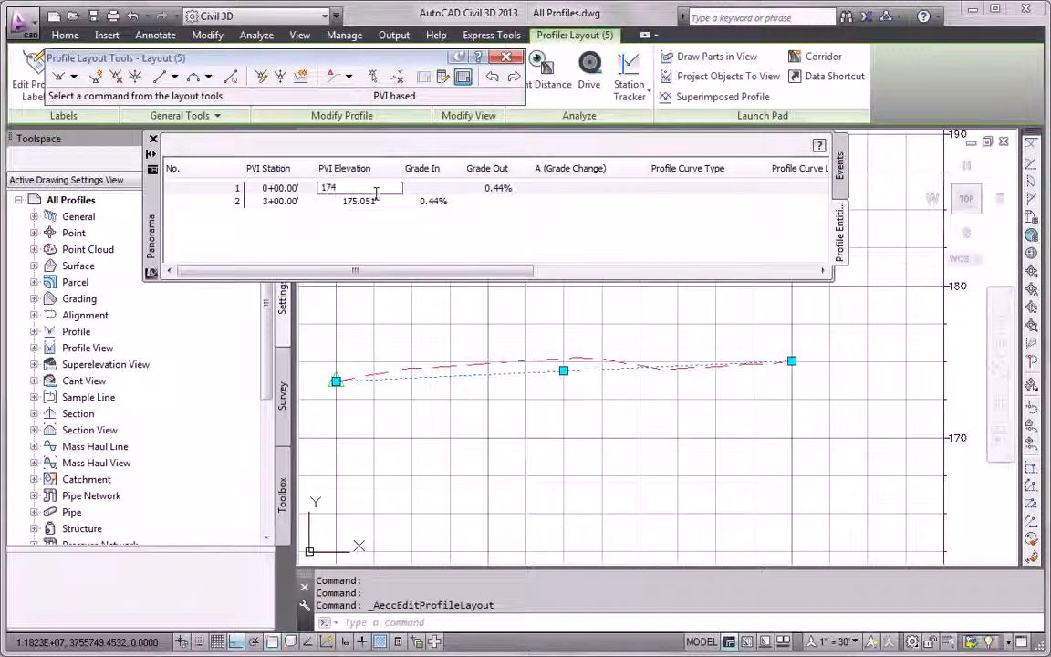
pyautogui.write('174')
pyautogui.click(374, 201)
pyautogui.click(375, 199)
pyautogui.write('175')
pyautogui.press('Return')
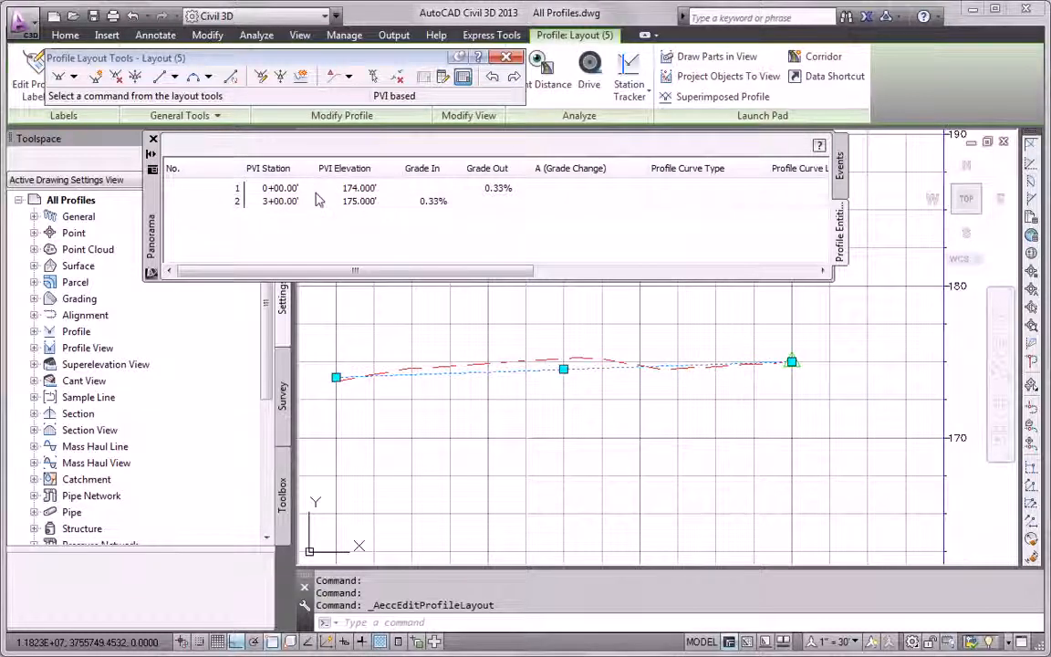
pyautogui.click(153, 138)
pyautogui.press('Escape')
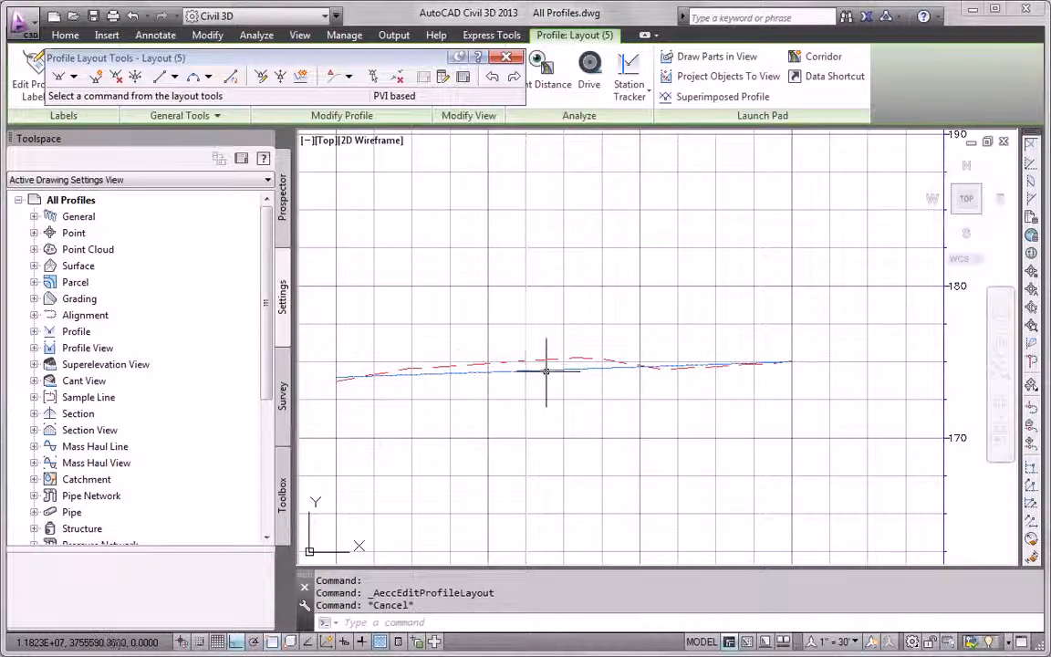
# - Return to the Madison Lane profile view and close the profile layout tools
pyautogui.scroll(-5, 551, 376)
pyautogui.scroll(-4, 559, 383)
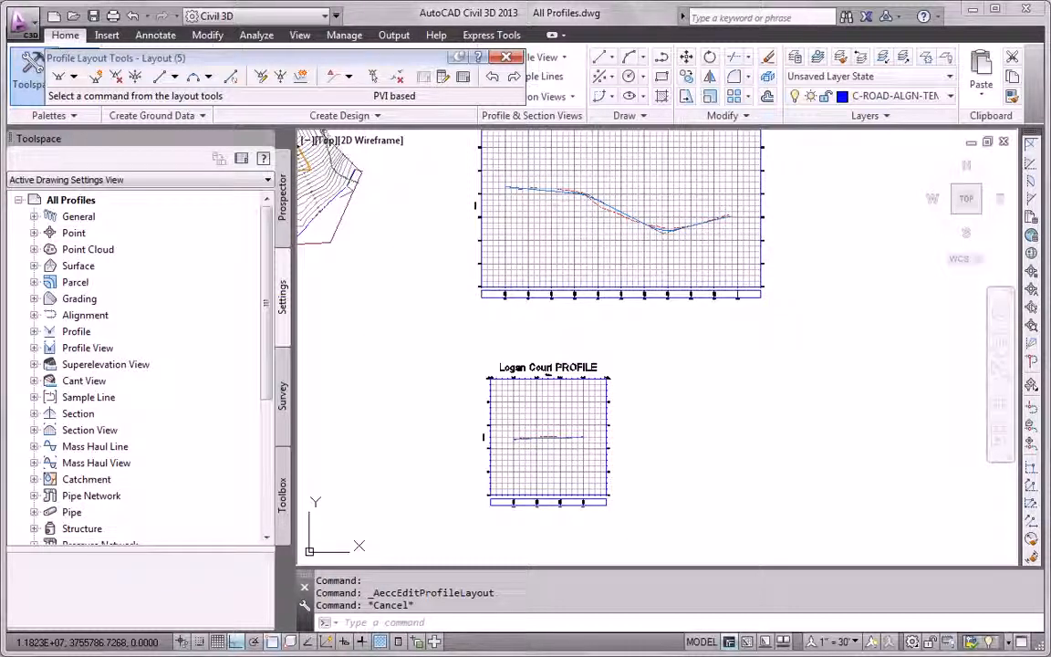
pyautogui.scroll(6, 595, 306)
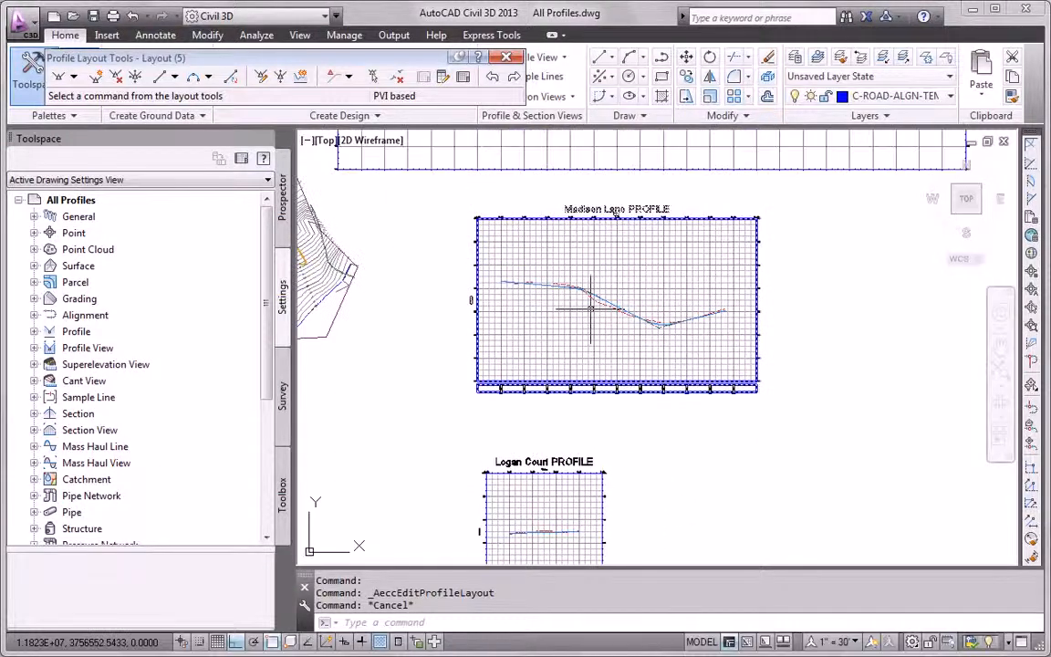
pyautogui.moveTo(594, 305); pyautogui.dragTo(533, 393, button='middle')
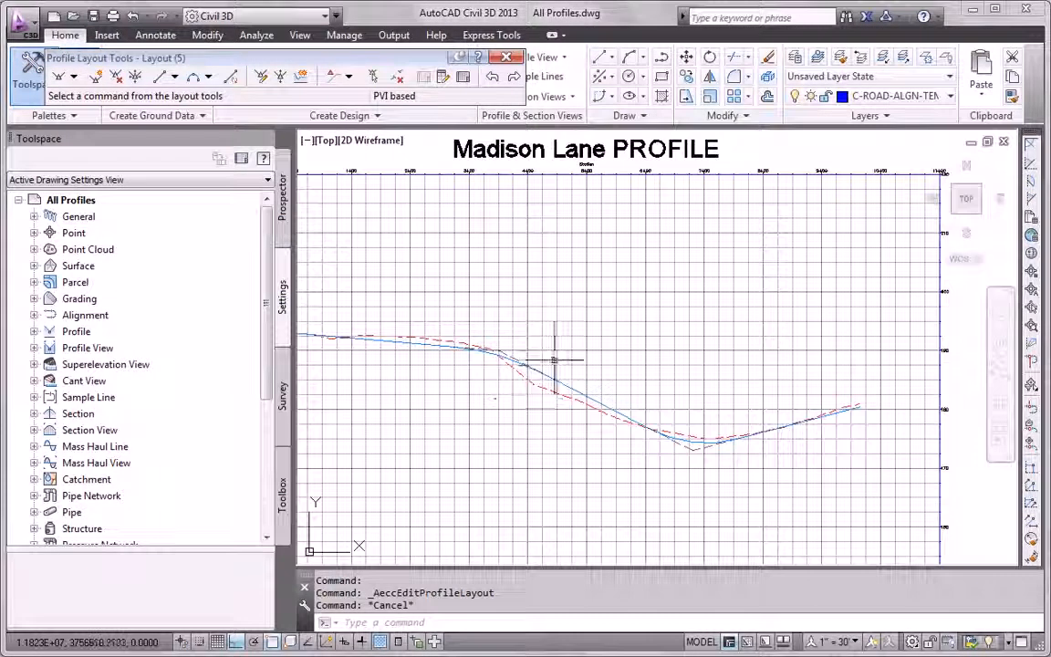
pyautogui.scroll(2, 548, 368)
pyautogui.click(547, 378)
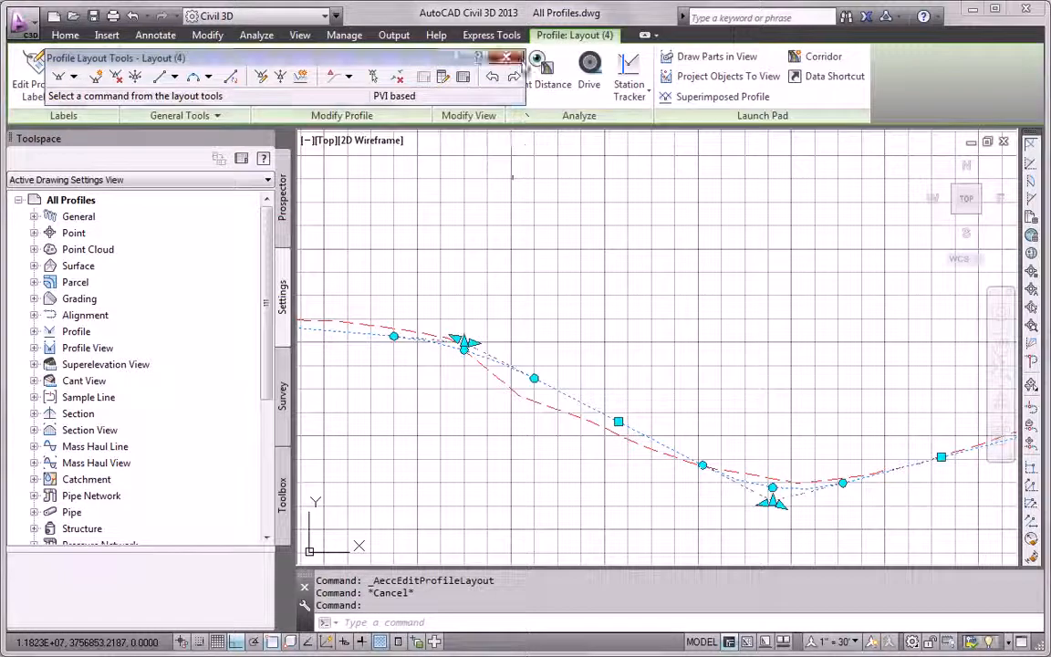
pyautogui.press('Escape')
pyautogui.press('Escape')
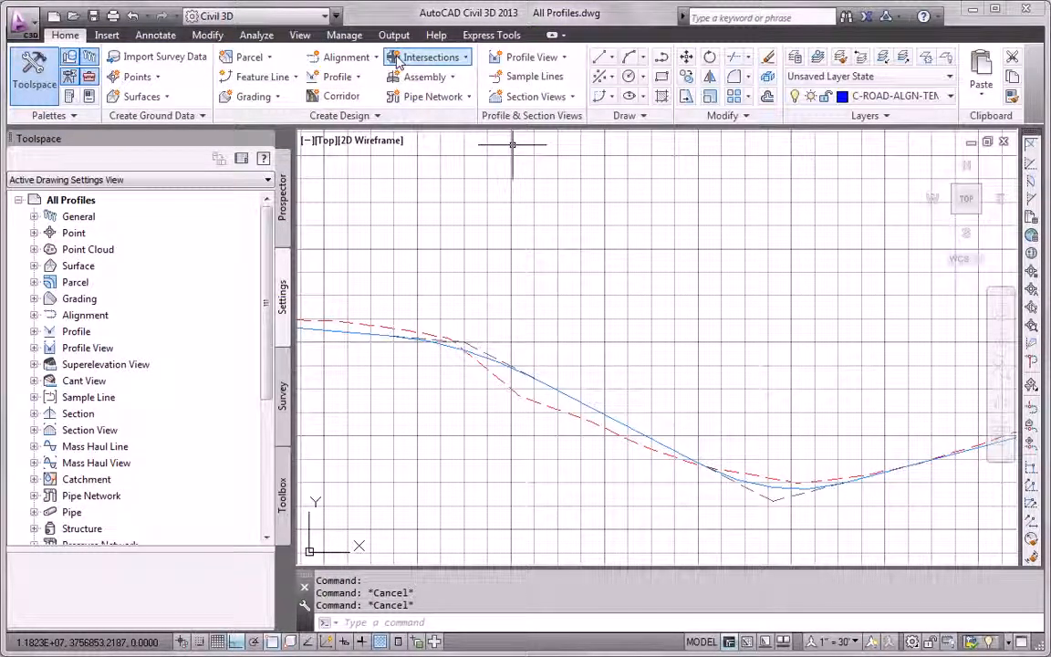
# - Enable criteria-based design for the Madison Lane design profile without a criteria file, using the Subdivision design check set
pyautogui.click(485, 358)
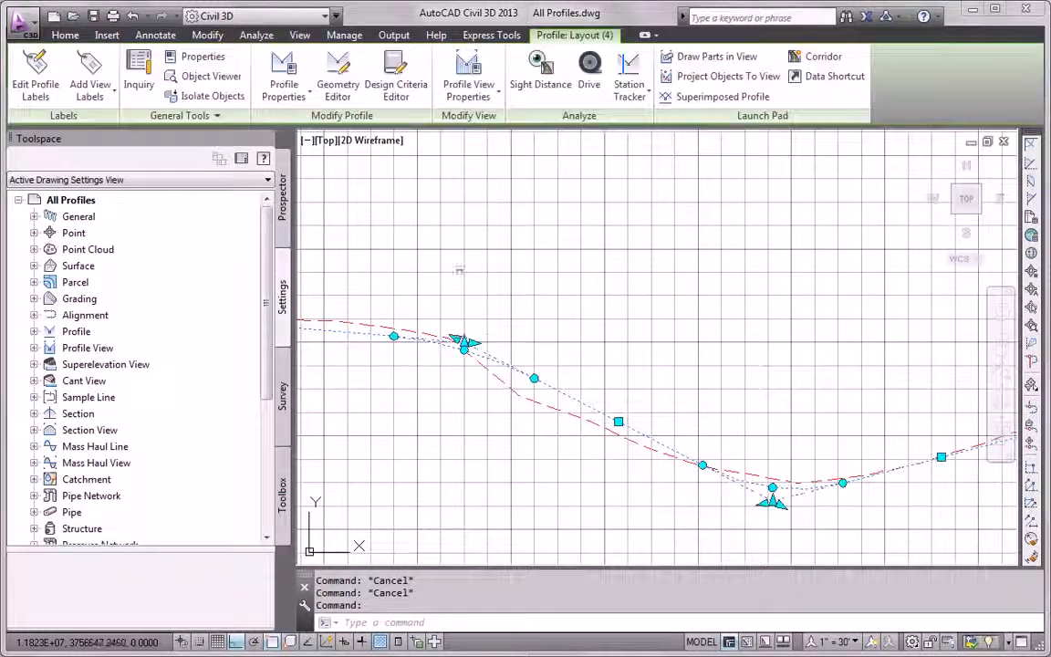
pyautogui.click(285, 77)
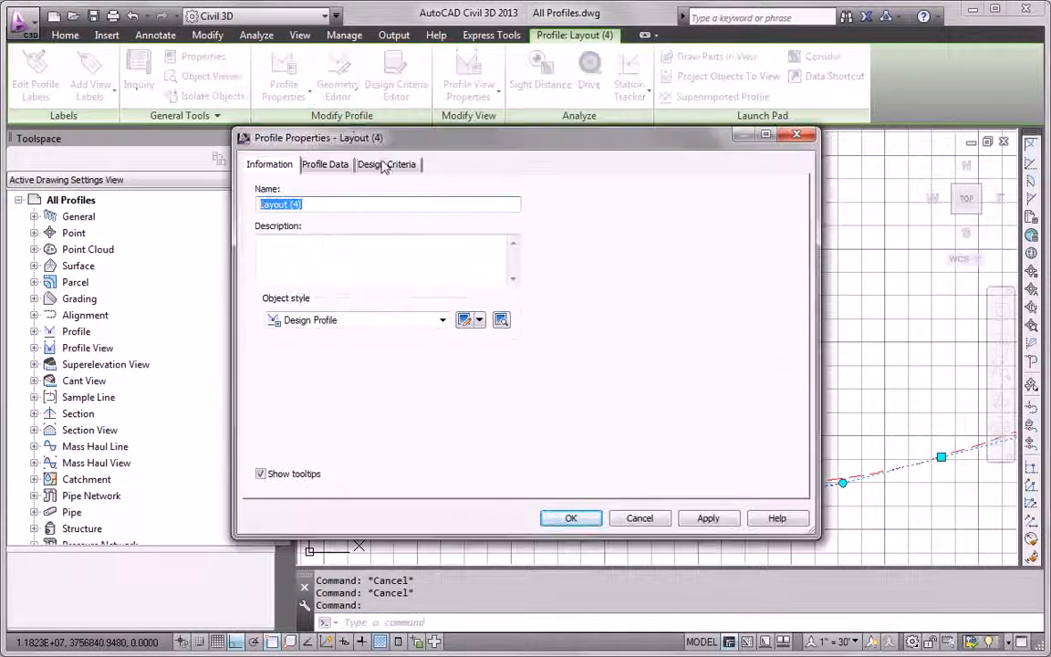
pyautogui.click(386, 164)
pyautogui.click(260, 189)
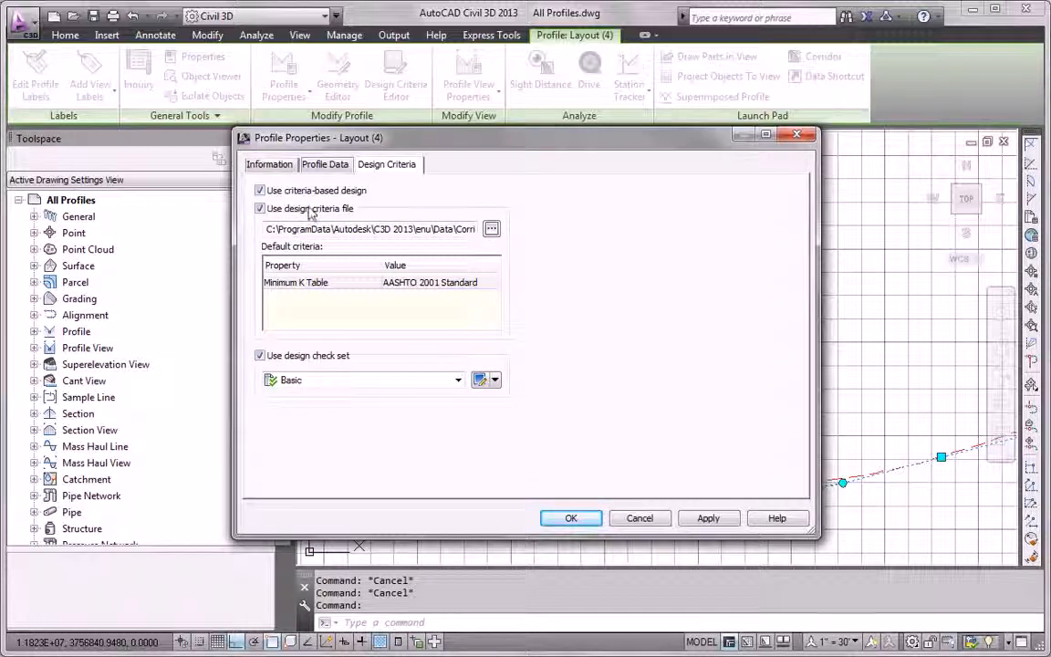
pyautogui.click(301, 209)
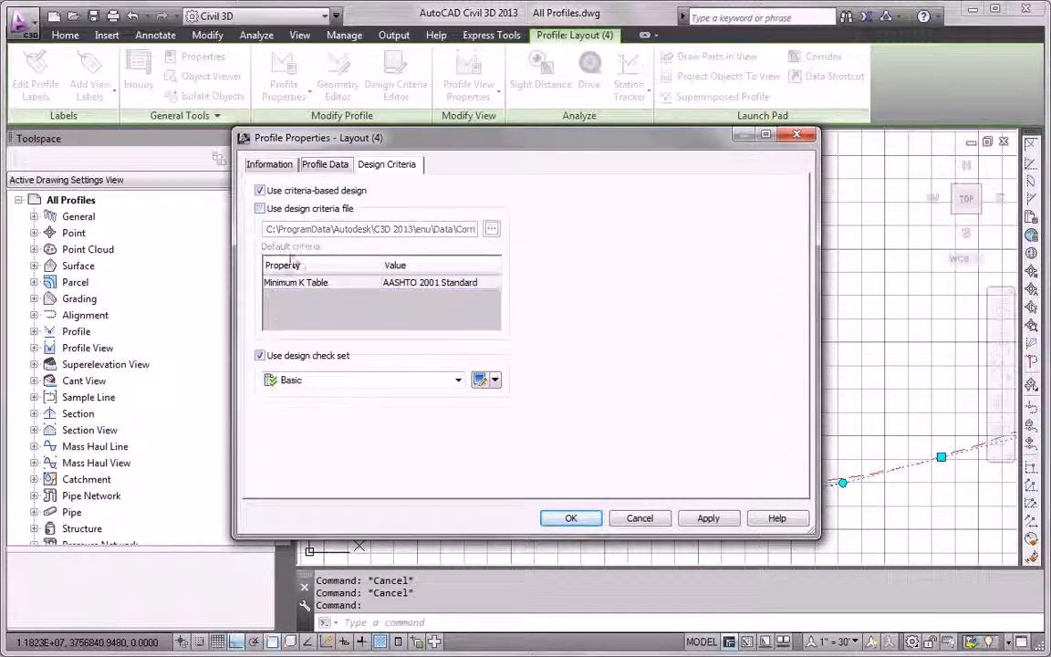
pyautogui.click(301, 380)
pyautogui.click(323, 410)
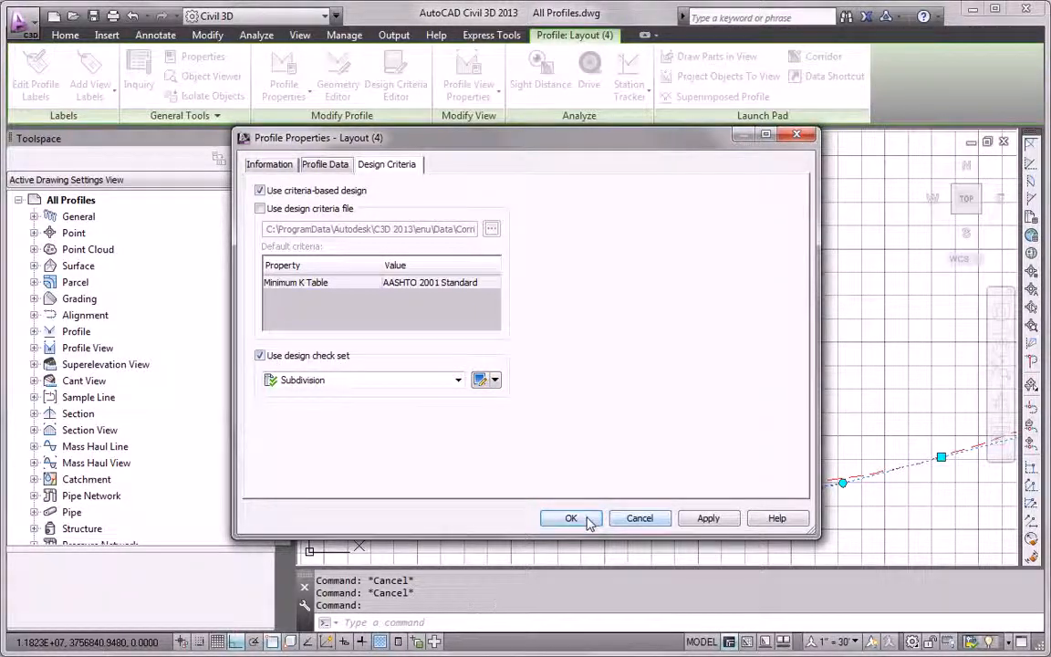
pyautogui.press('Return')
pyautogui.press('Escape')
# - Focus on the warning symbol on the Madison Lane middle tangent and set the TOOLTIPS system variable to 1
pyautogui.scroll(-4, 595, 408)
pyautogui.moveTo(568, 428); pyautogui.dragTo(544, 438, button='middle')
pyautogui.scroll(4, 551, 439)
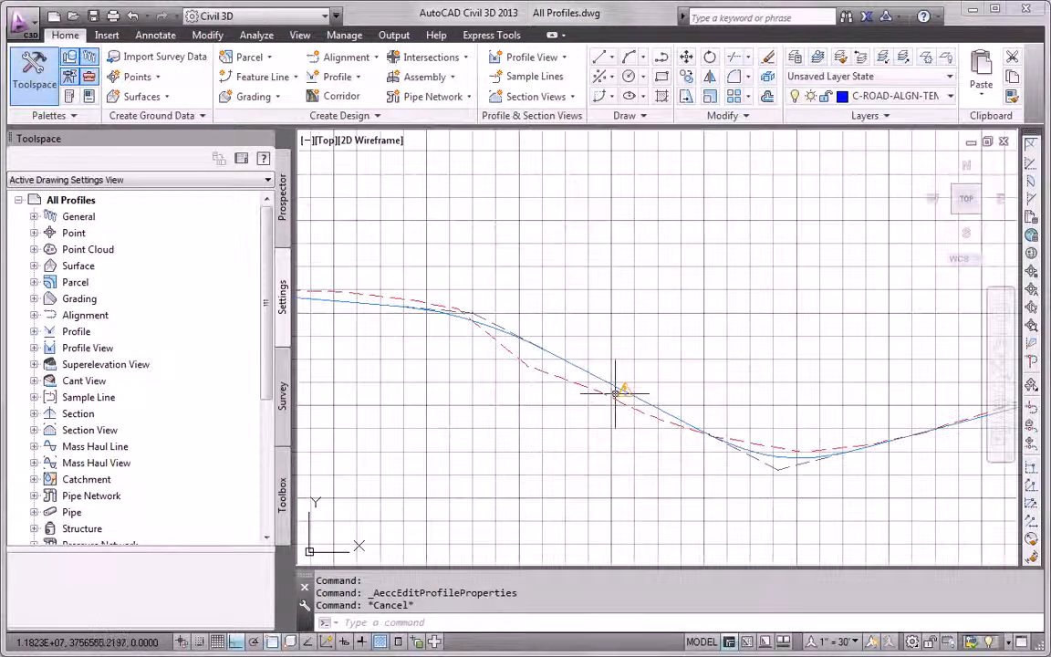
pyautogui.scroll(2, 616, 390)
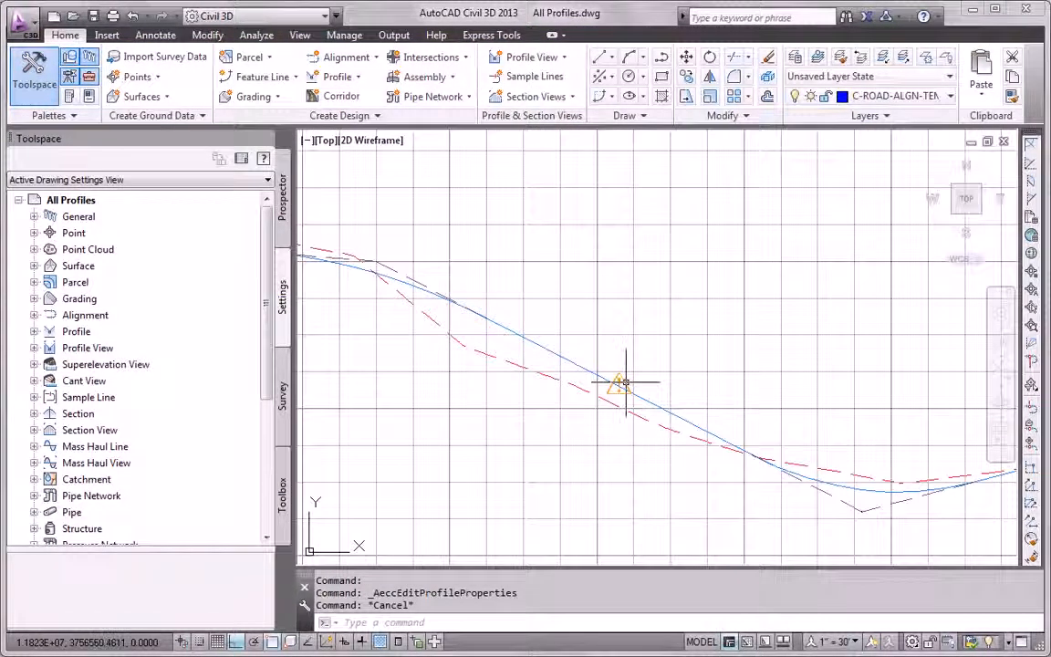
pyautogui.scroll(4, 626, 381)
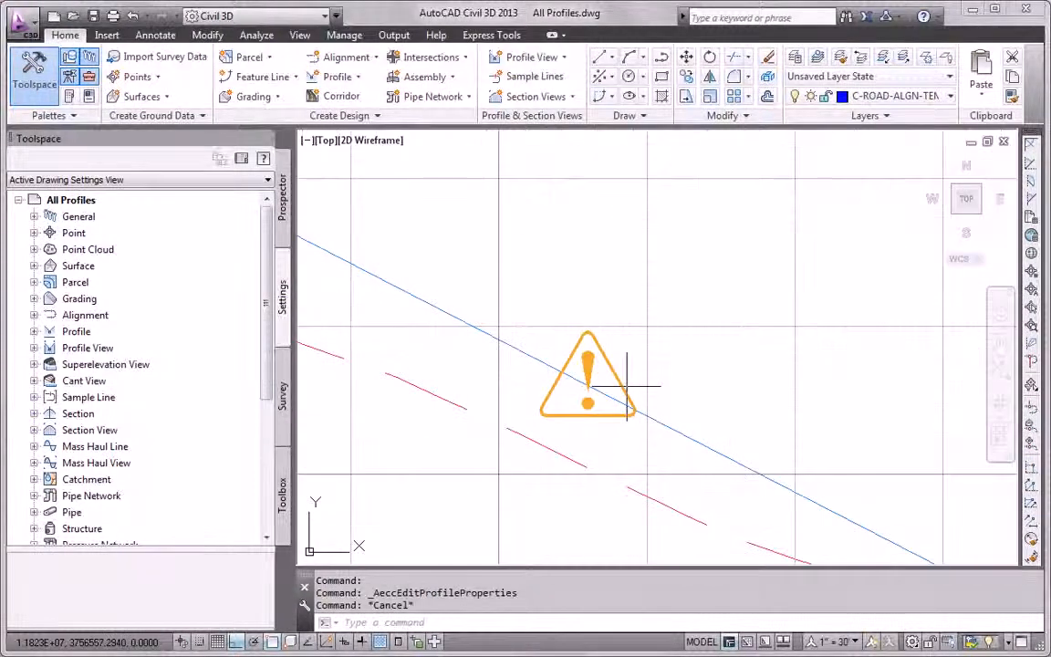
pyautogui.write('too')
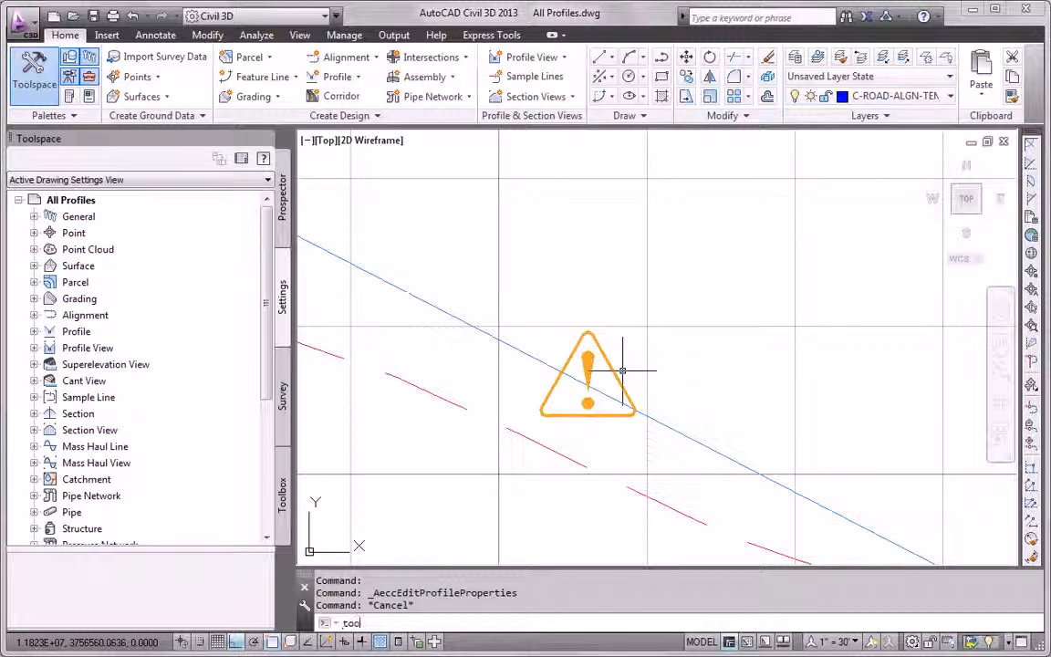
pyautogui.write('ltips')
pyautogui.press('Return')
pyautogui.write('1')
pyautogui.press('Return')
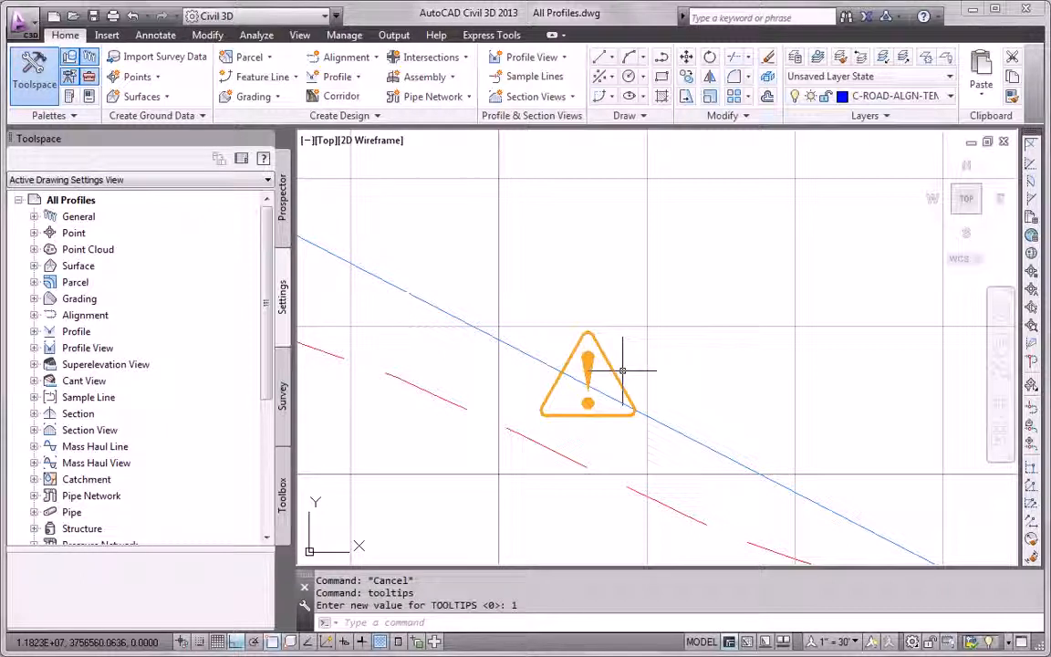
# - Set the ROLLOVERTIPS system variable to 1
pyautogui.write('rollovertips')
pyautogui.press('Return')
pyautogui.write('1')
pyautogui.press('Return')
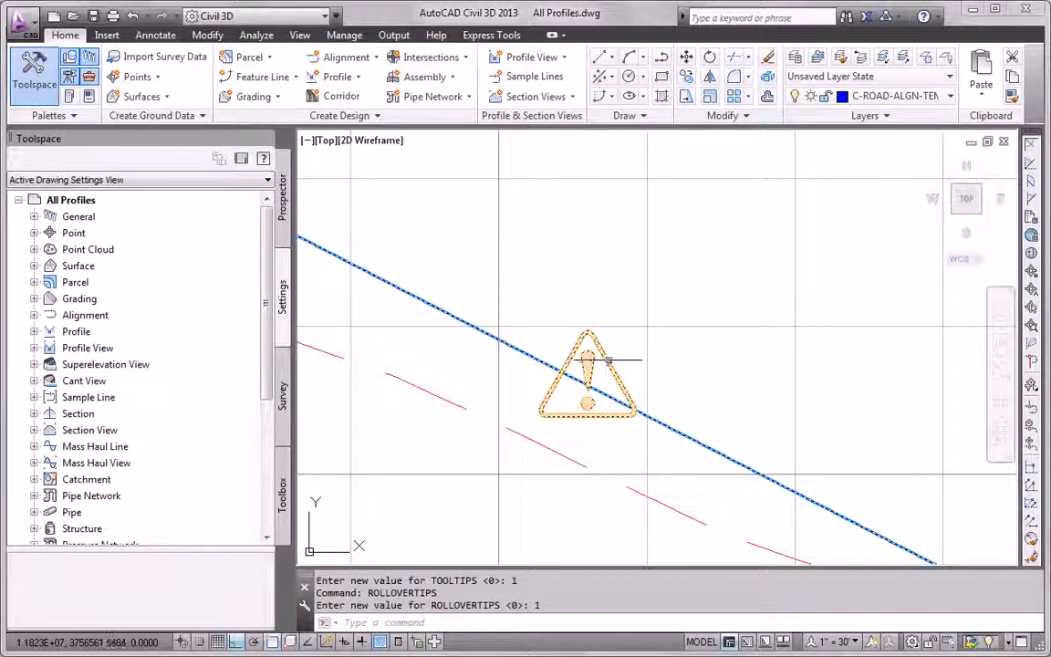
# - Check which design check the Madison Lane middle tangent violates and, with object snap off, raise the sag PVI to flatten that tangent
pyautogui.click(608, 357)
pyautogui.press('Escape')
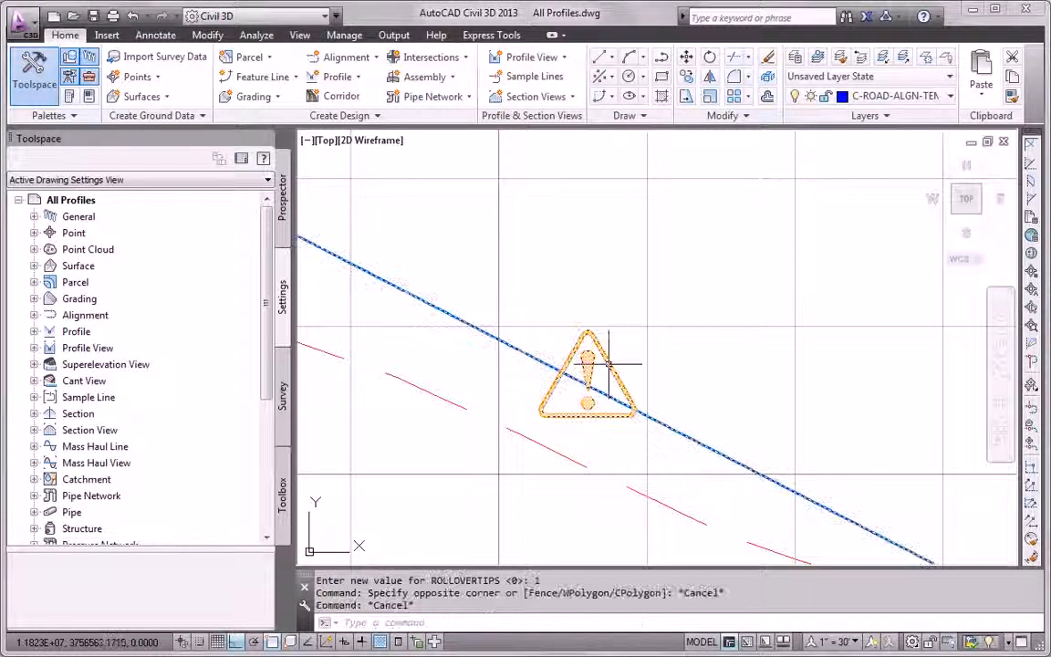
pyautogui.moveTo(608, 362)
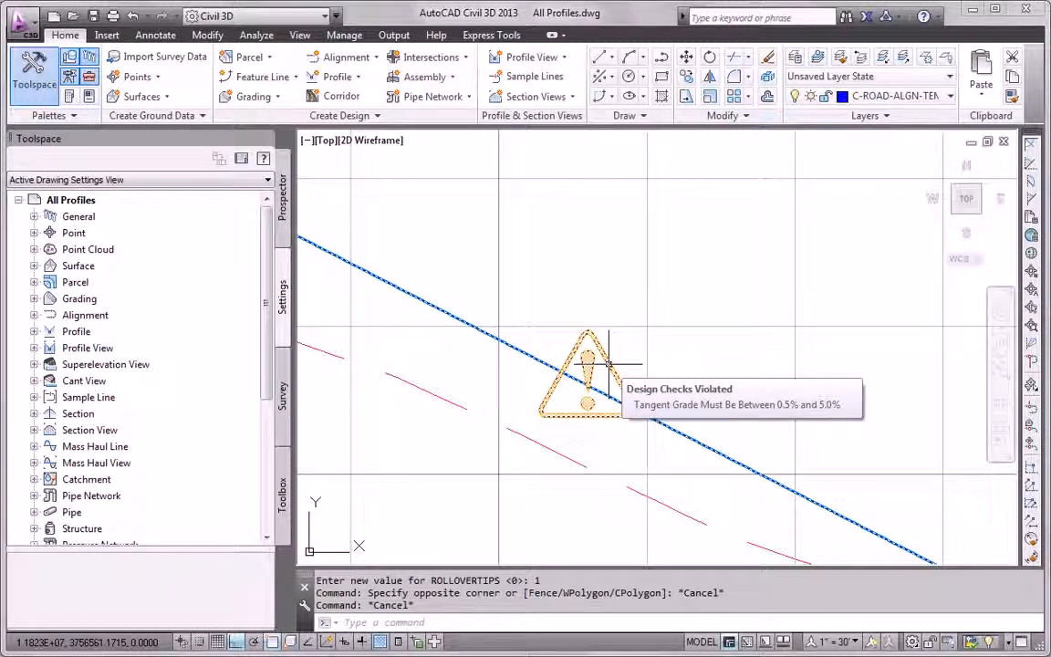
pyautogui.scroll(-5, 607, 363)
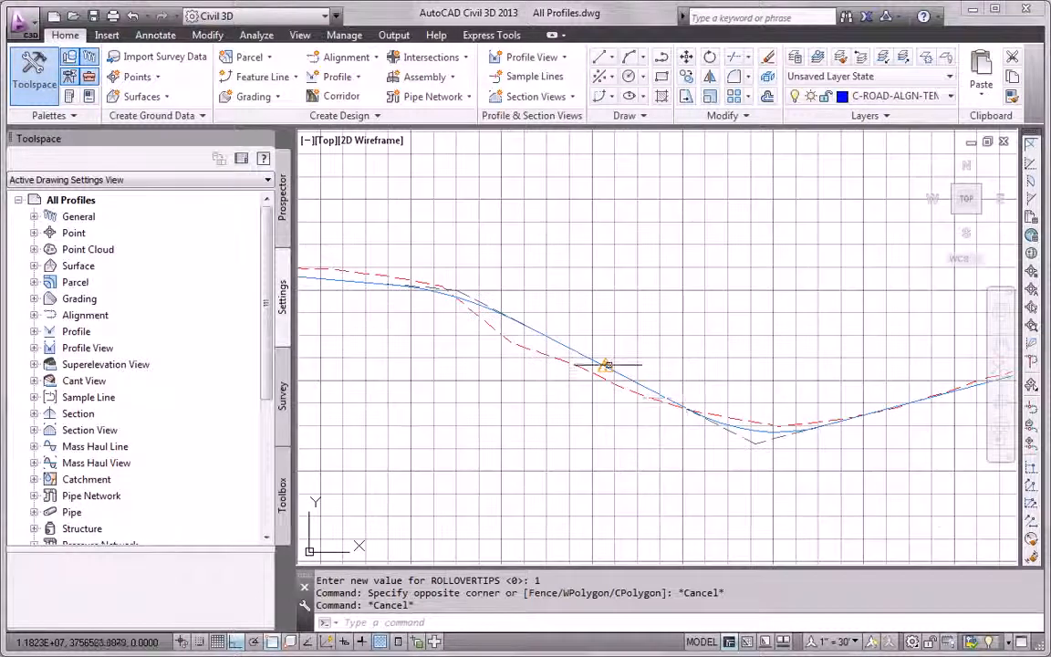
pyautogui.press('Escape')
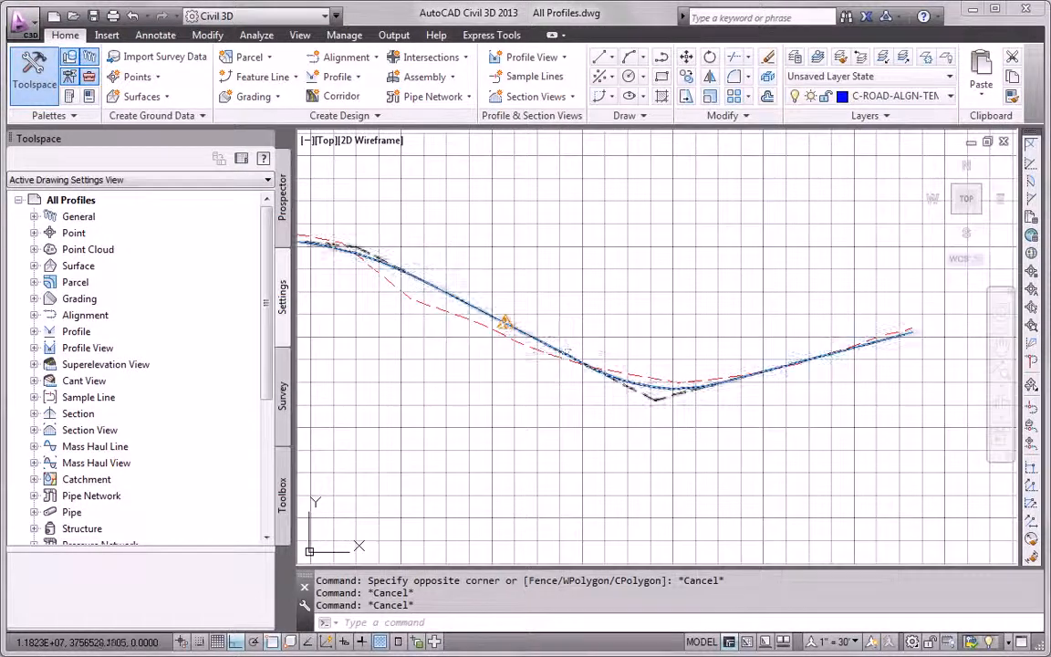
pyautogui.click(569, 353)
pyautogui.click(654, 399)
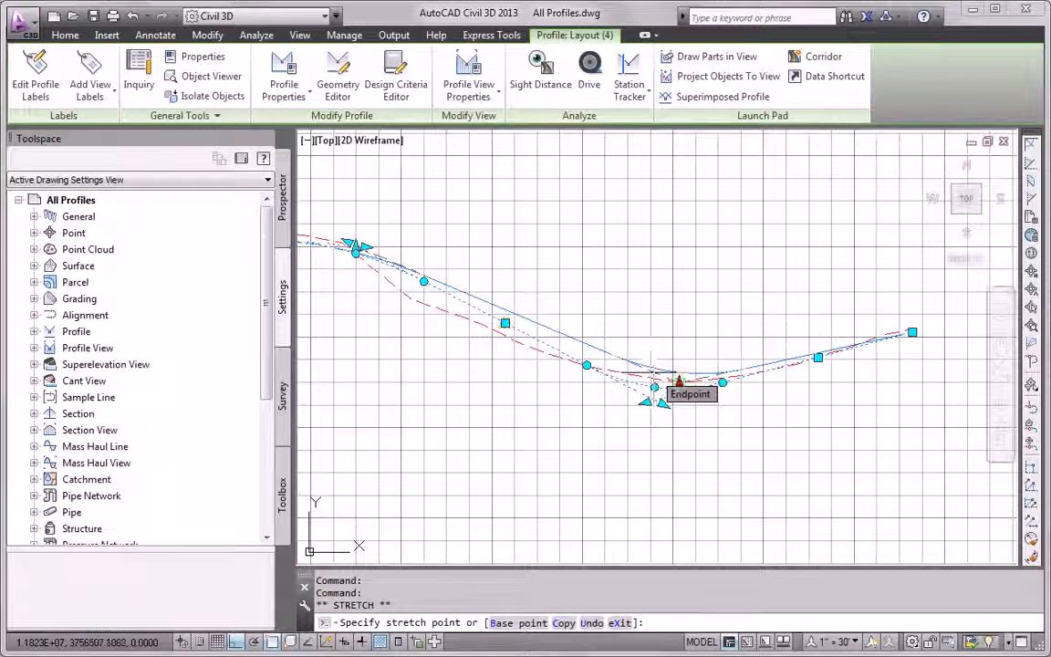
pyautogui.press('F3')
pyautogui.click(654, 370)
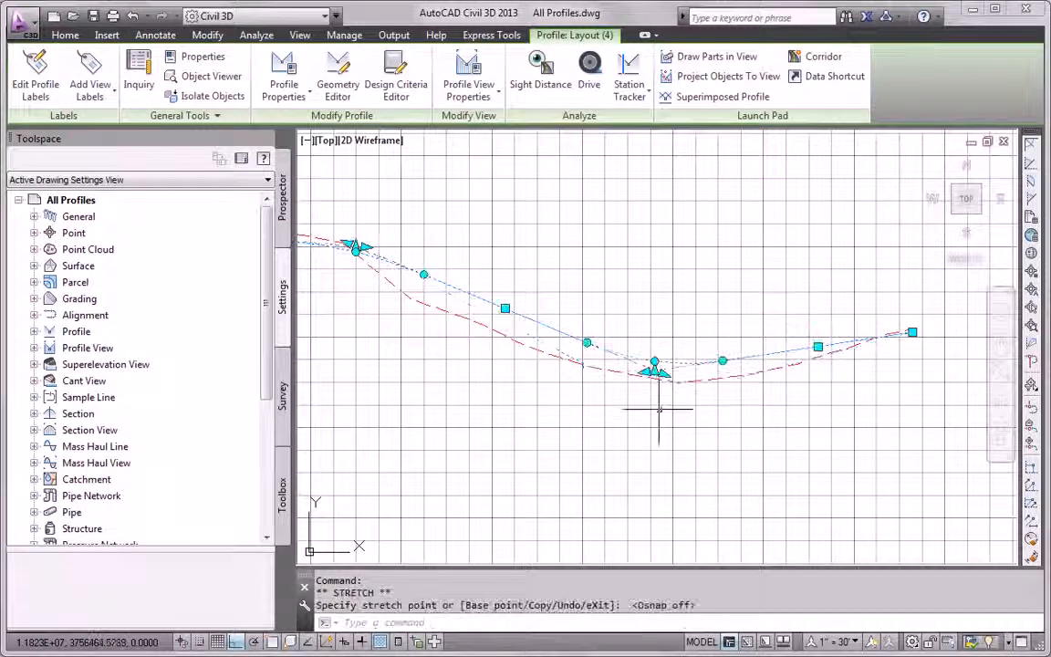
pyautogui.press('Escape')
# - Enable criteria-based design for the Logan Court design profile, using the same design check set as Madison Lane
pyautogui.moveTo(574, 351); pyautogui.dragTo(784, 420, button='middle')
pyautogui.scroll(-2, 718, 390)
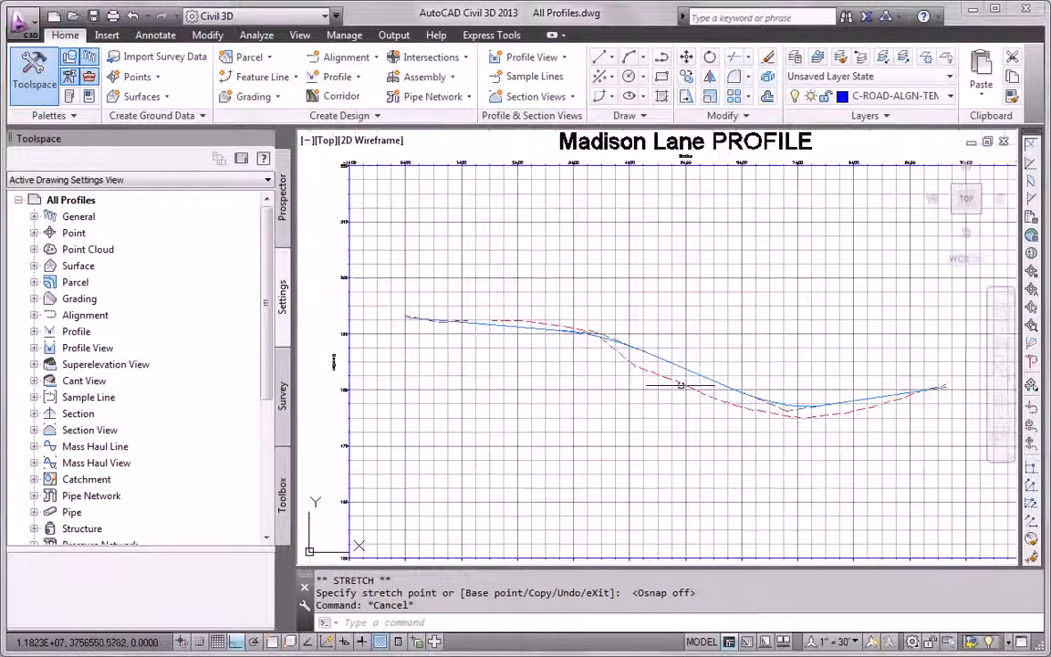
pyautogui.scroll(-1, 584, 354)
pyautogui.scroll(-1, 595, 373)
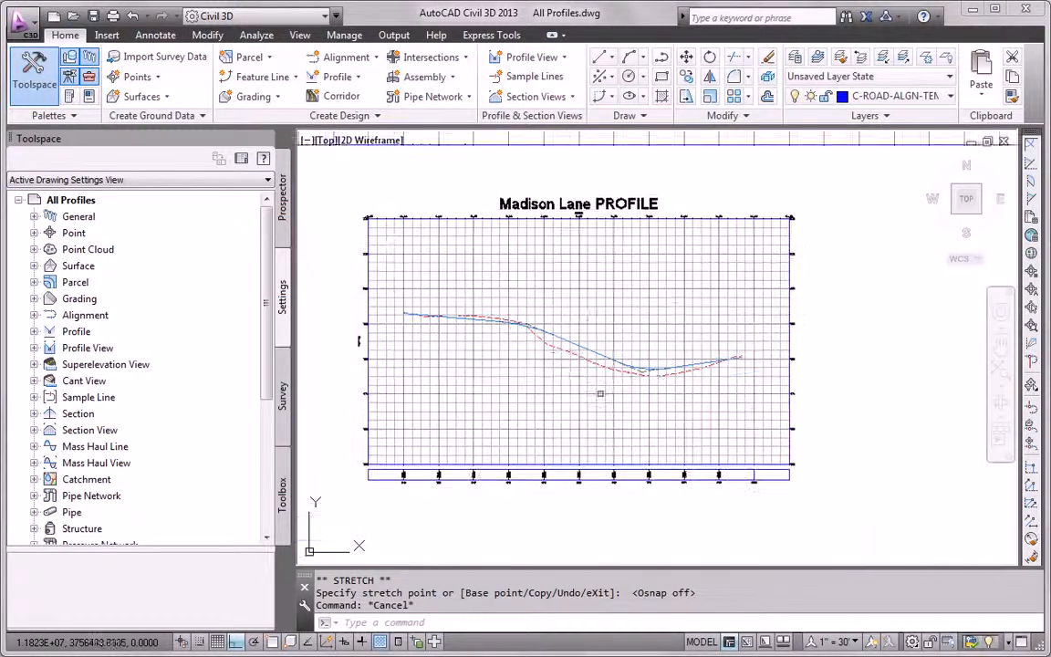
pyautogui.moveTo(596, 373); pyautogui.dragTo(575, 210, button='middle')
pyautogui.scroll(-2, 561, 183)
pyautogui.scroll(5, 481, 403)
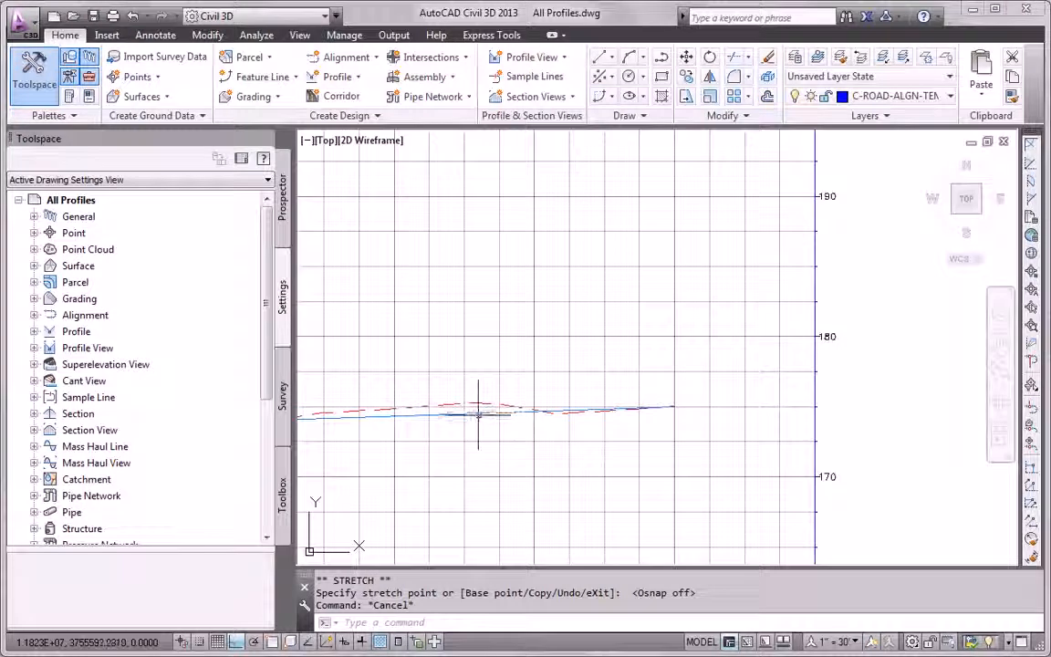
pyautogui.click(478, 415)
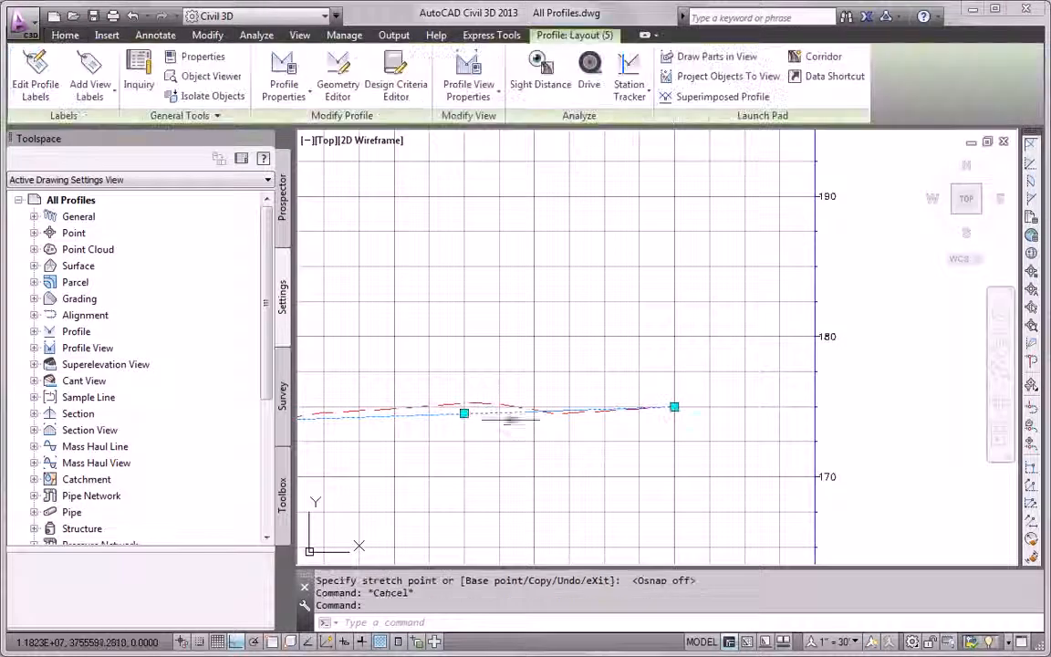
pyautogui.click(284, 78)
pyautogui.click(387, 163)
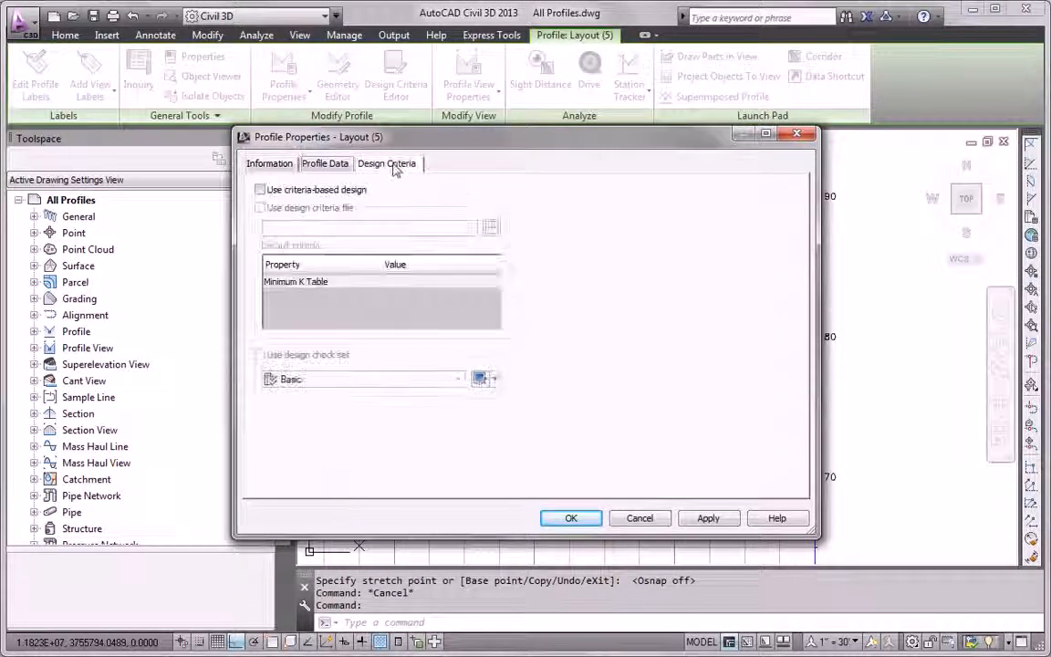
pyautogui.click(269, 190)
pyautogui.click(284, 377)
pyautogui.click(305, 411)
pyautogui.click(571, 518)
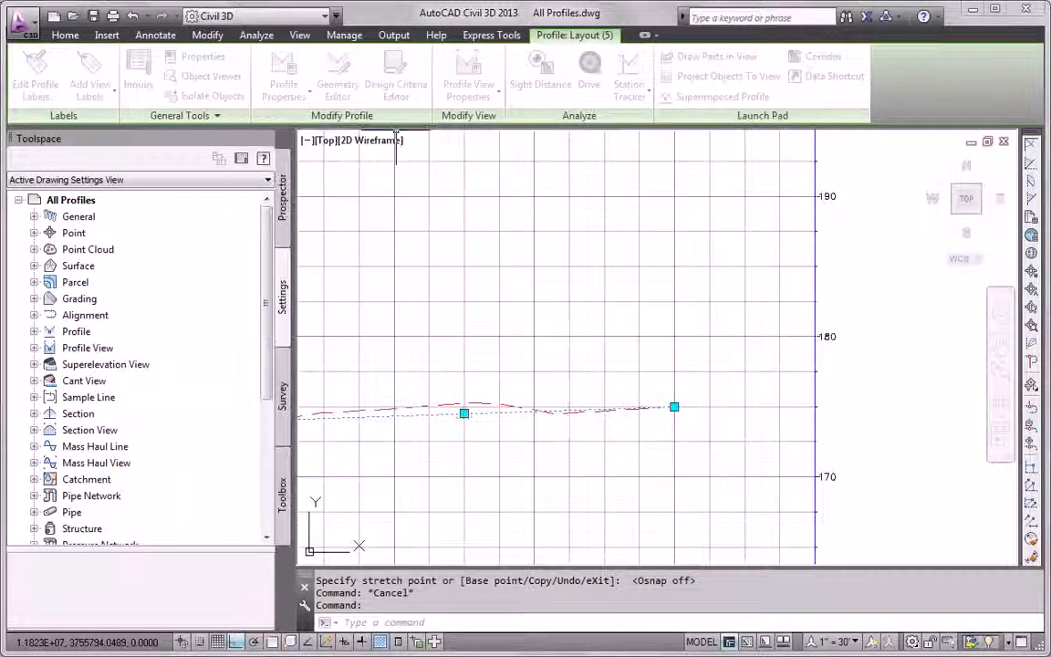
pyautogui.press('Escape')
# - Inspect the design check warning on the Logan Court tangent and lower the profile's start PVI to steepen the grade
pyautogui.scroll(-2, 518, 460)
pyautogui.scroll(5, 524, 438)
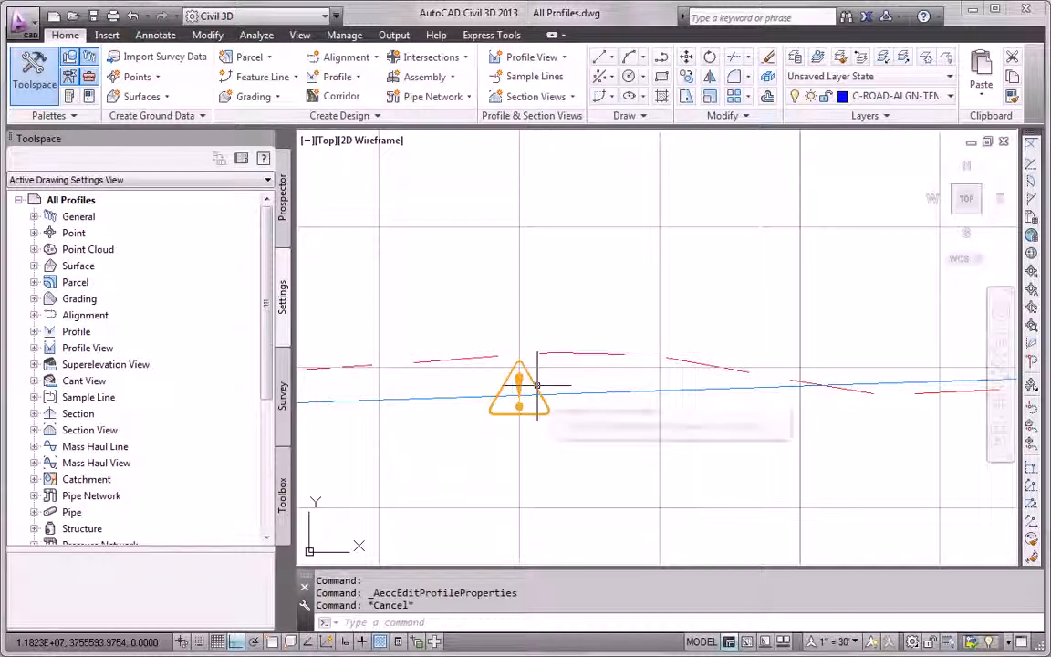
pyautogui.click(537, 386)
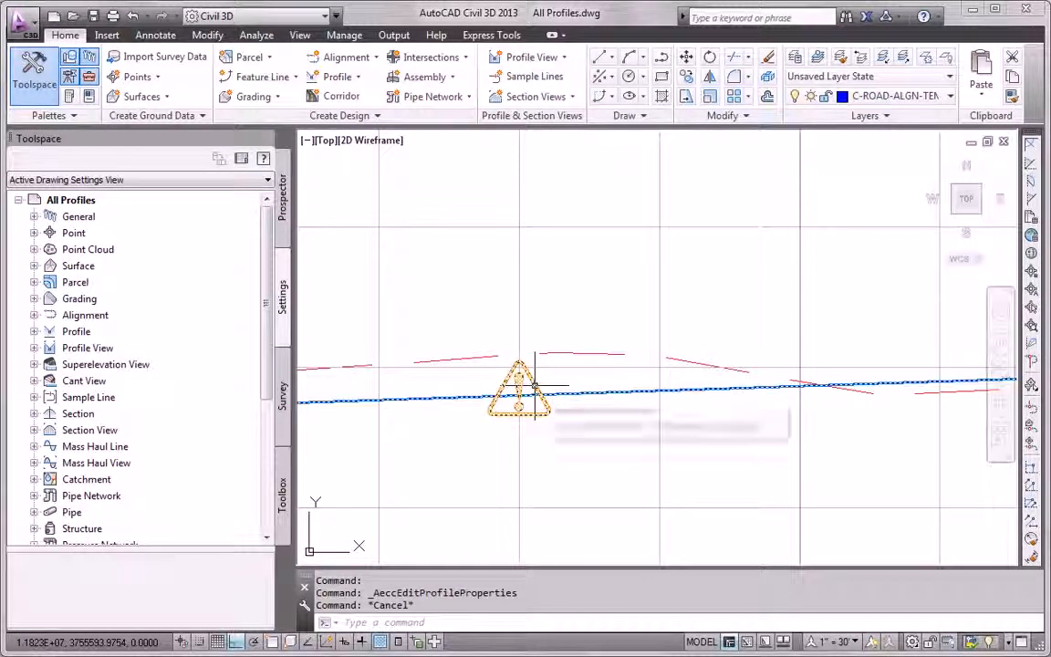
pyautogui.moveTo(534, 386)
pyautogui.press('Escape')
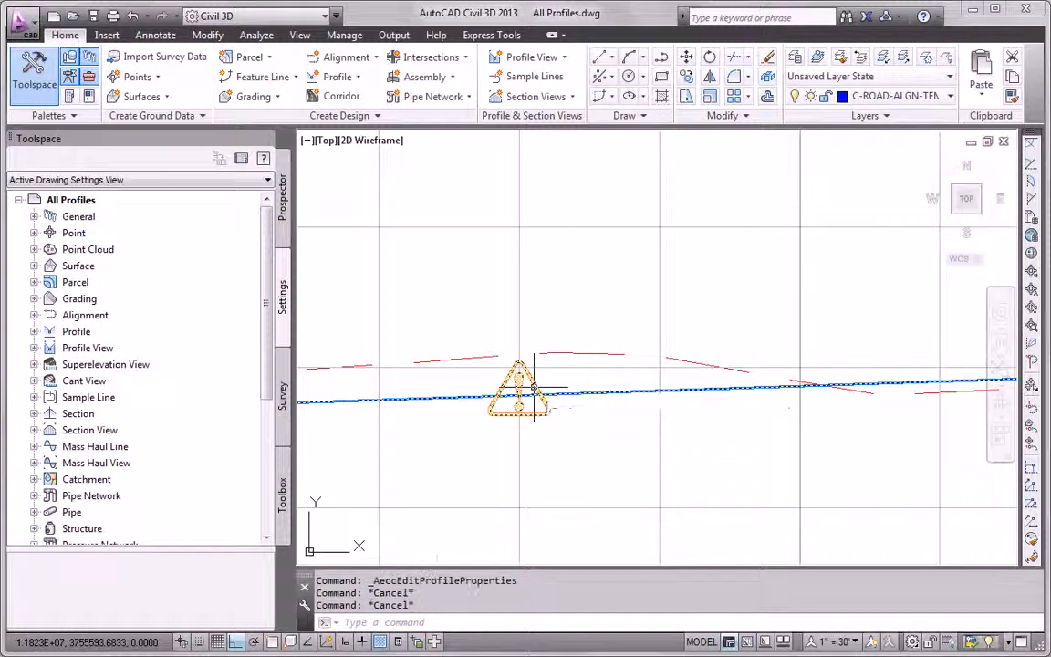
pyautogui.scroll(-5, 529, 391)
pyautogui.scroll(4, 535, 415)
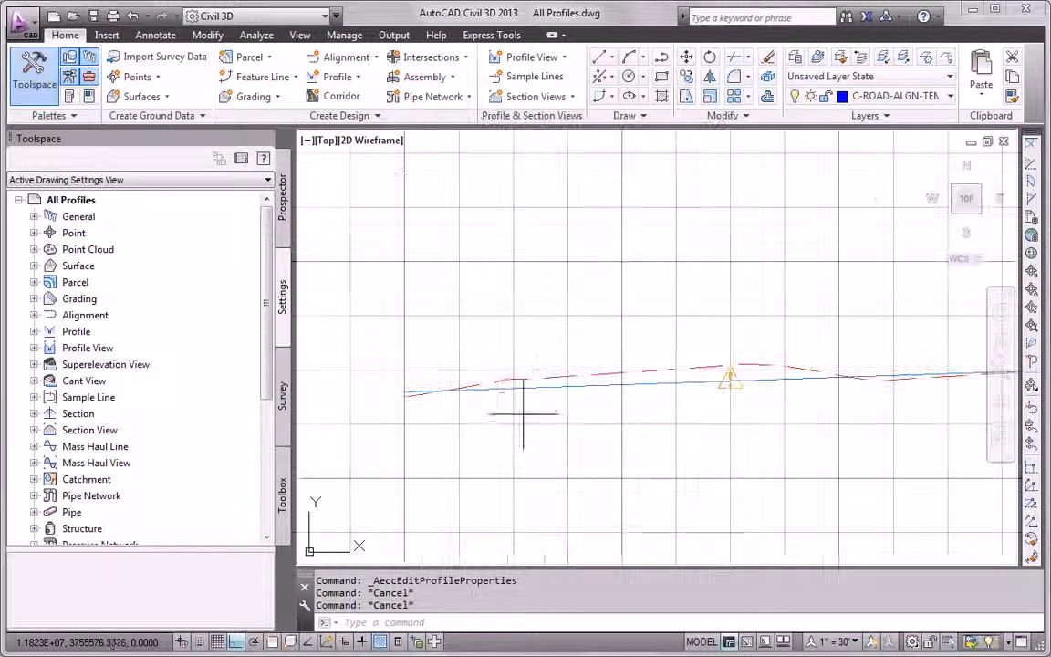
pyautogui.click(406, 396)
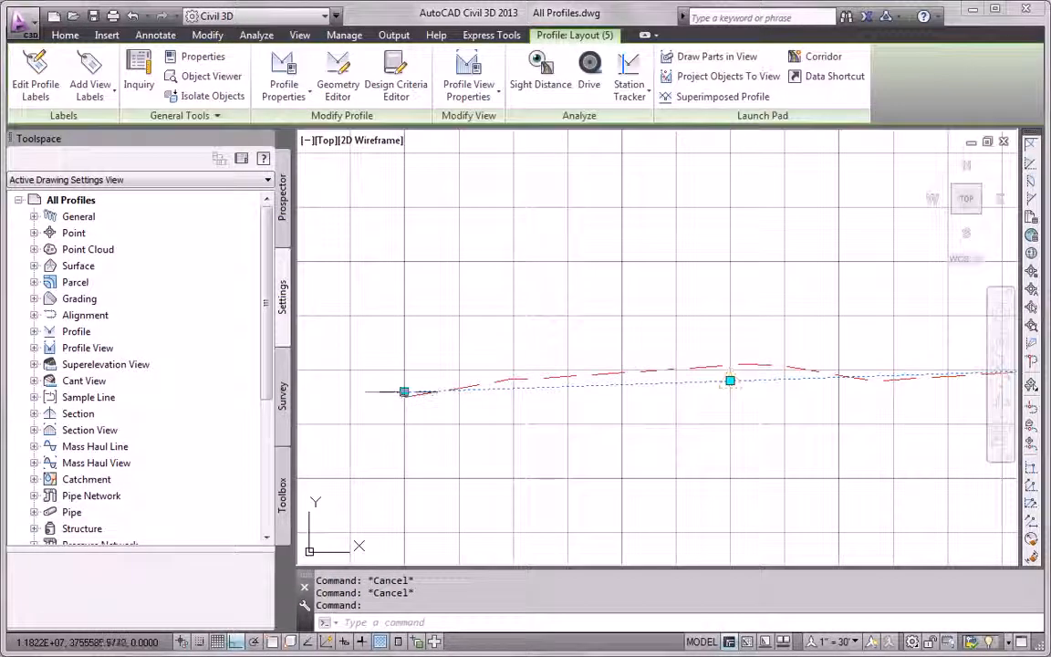
pyautogui.click(404, 392)
pyautogui.press('Escape')
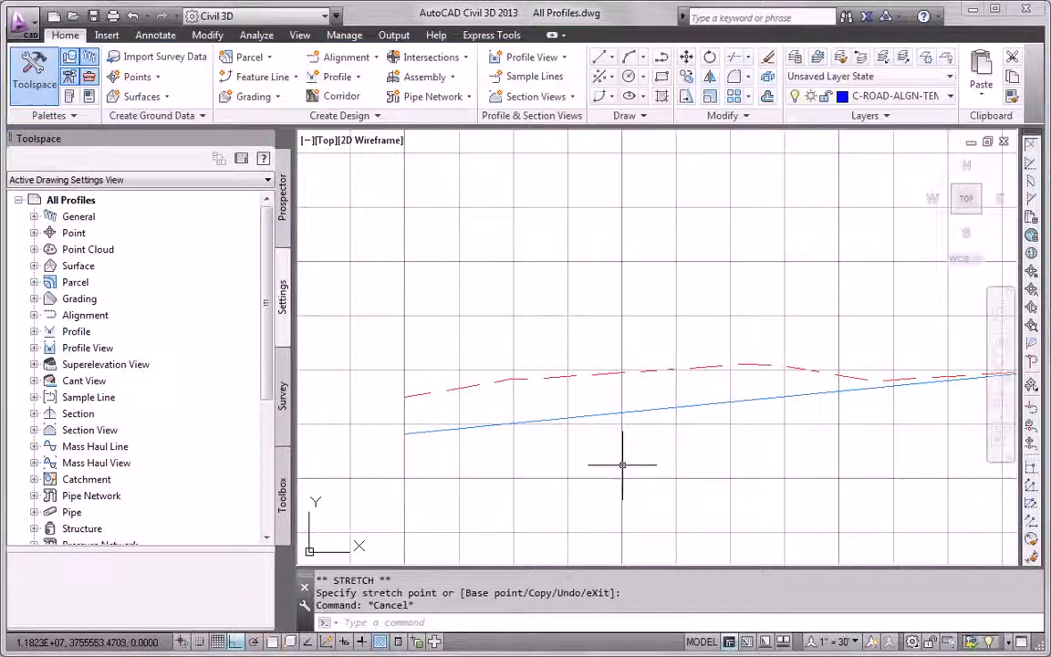
# - Open the Logan Court design profile's entity table and set the grade in at station 3+00 to 0.50%
pyautogui.scroll(-2, 622, 464)
pyautogui.moveTo(653, 466); pyautogui.dragTo(556, 467, button='middle')
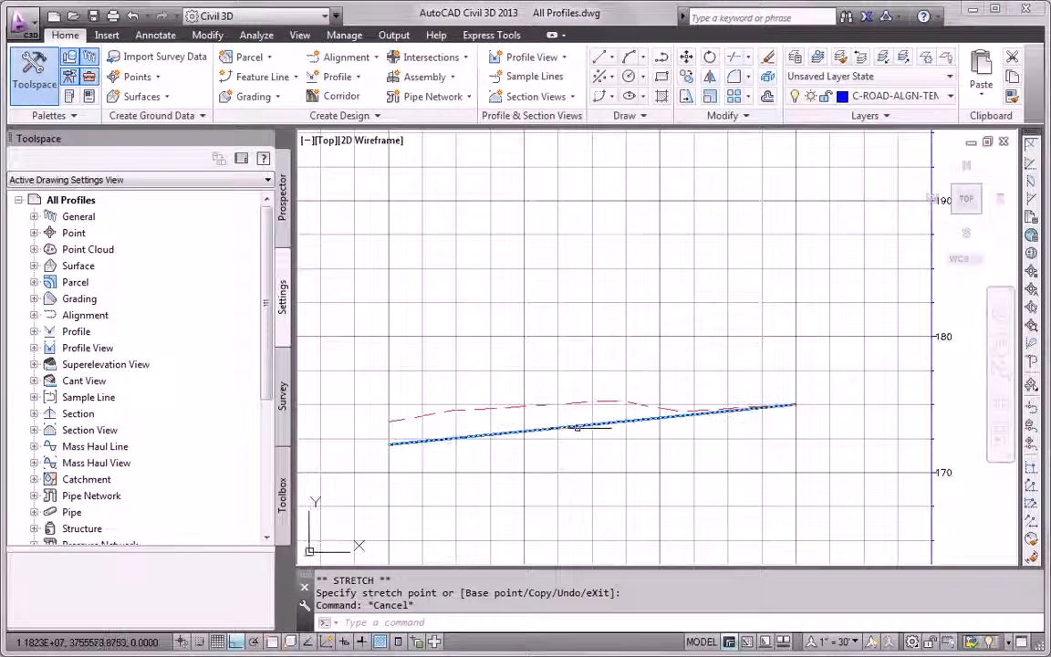
pyautogui.click(579, 428)
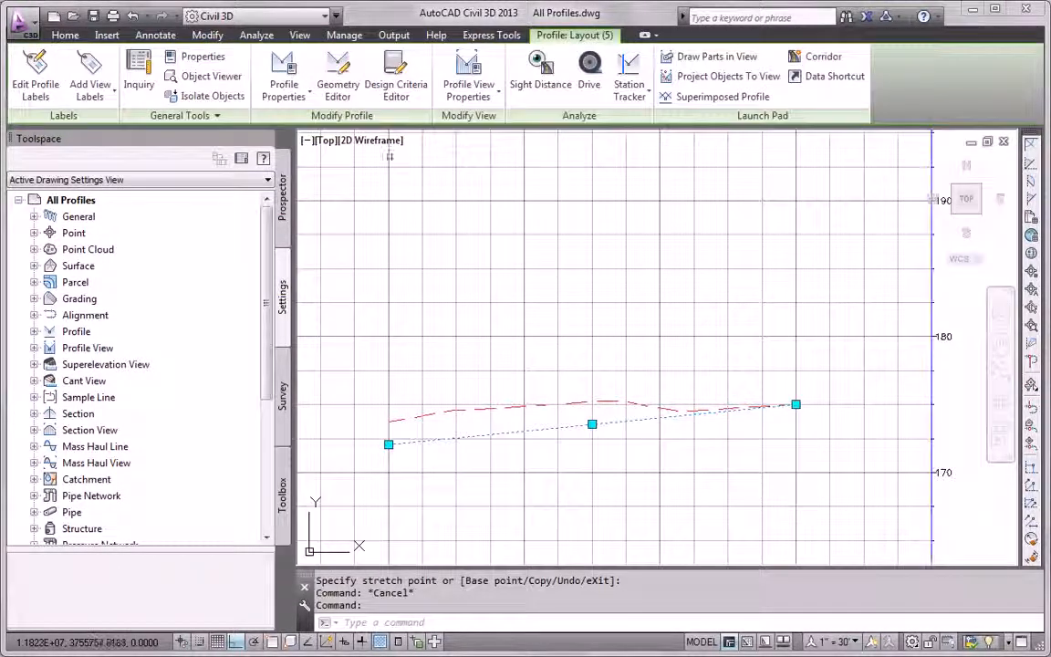
pyautogui.click(338, 87)
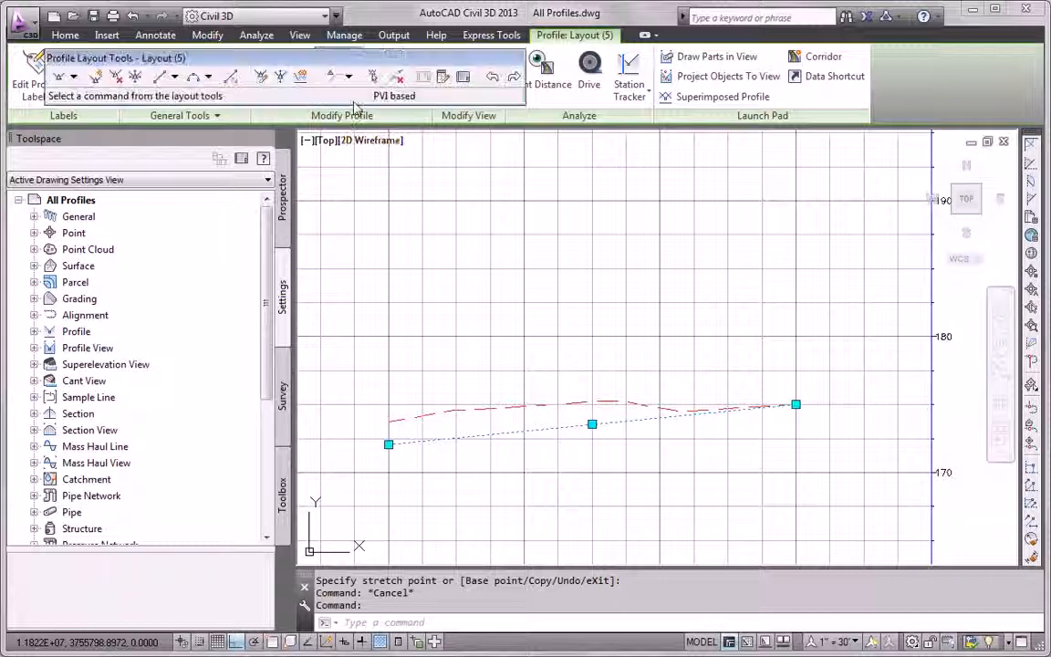
pyautogui.click(462, 77)
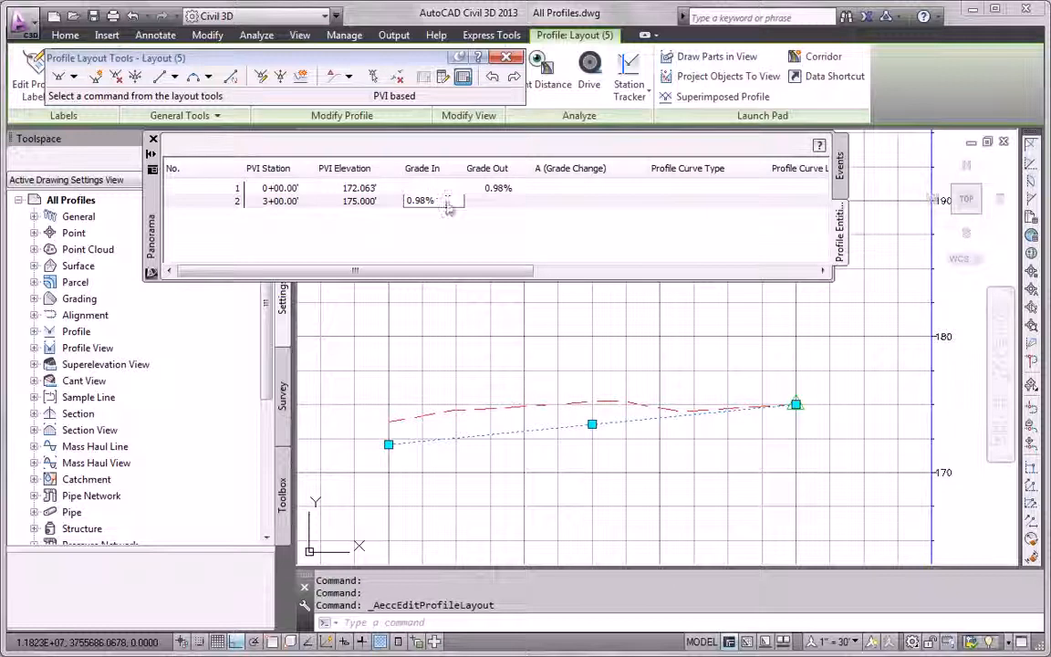
pyautogui.press('Return')
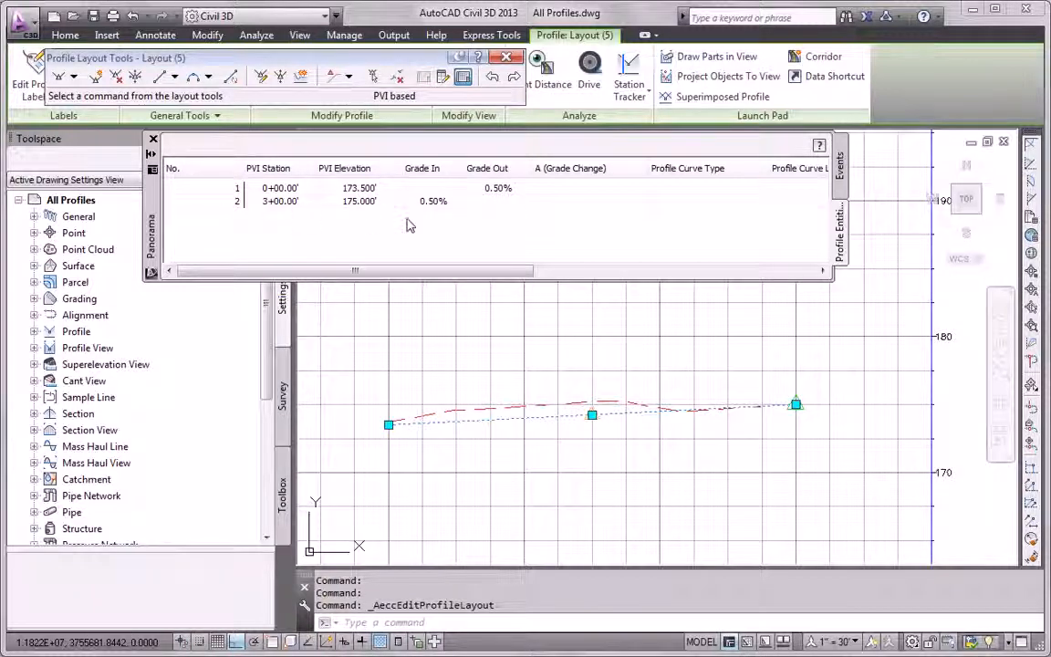
pyautogui.press('Escape')
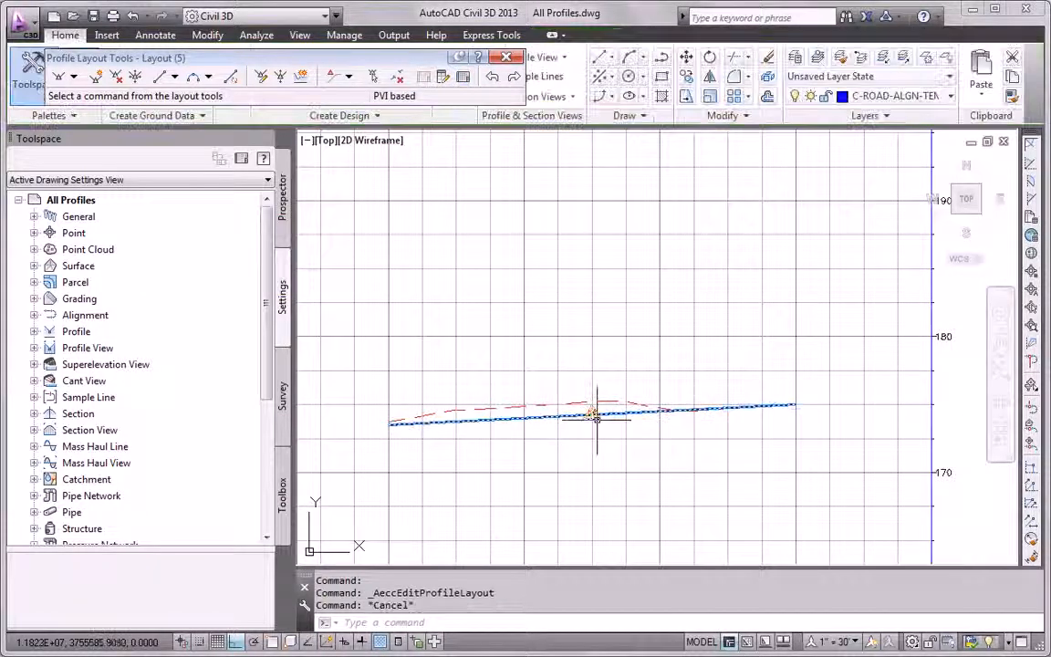
# - Set the grade in at station 3+00 of the Logan Court design profile to 0.51% and close the entity table
pyautogui.scroll(-2, 597, 420)
pyautogui.scroll(-1, 553, 481)
pyautogui.moveTo(620, 379)
pyautogui.mouseDown(button='middle')
pyautogui.moveTo(554, 481)
pyautogui.moveTo(551, 448)
pyautogui.mouseUp(button='middle')
pyautogui.scroll(3, 552, 488)
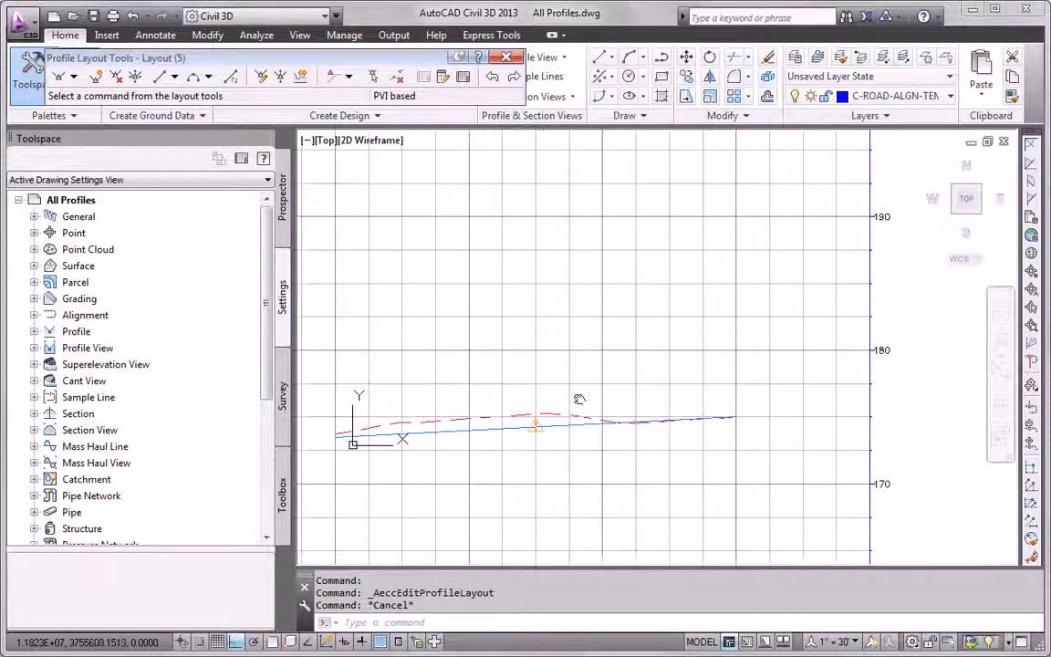
pyautogui.click(526, 369)
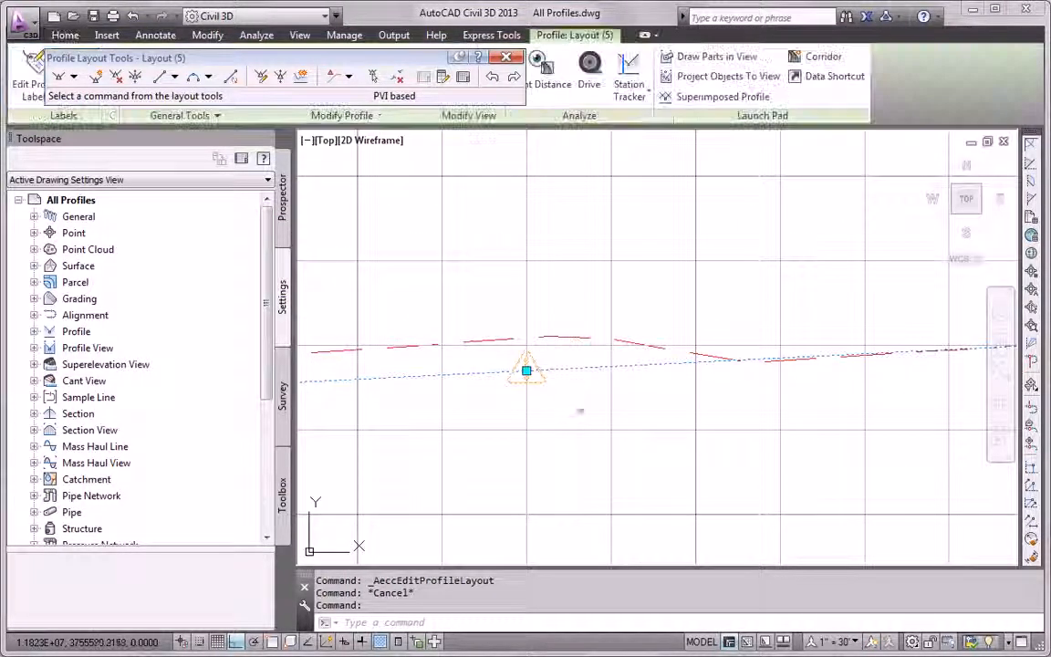
pyautogui.scroll(-1, 564, 410)
pyautogui.click(462, 76)
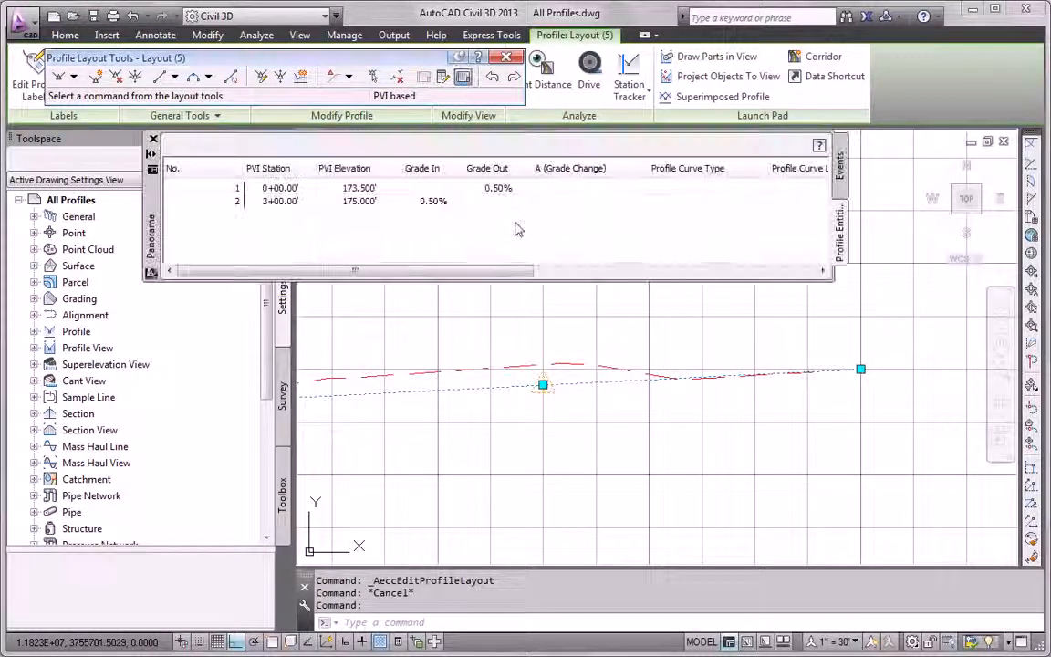
pyautogui.click(436, 202)
pyautogui.click(438, 201)
pyautogui.press('Left')
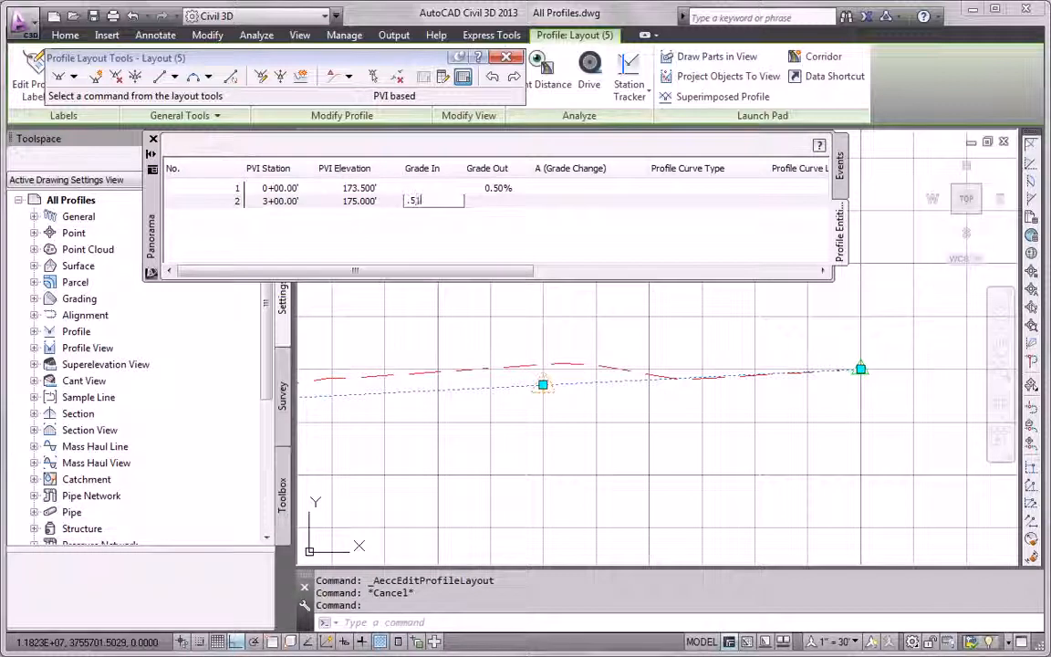
pyautogui.press('Return')
pyautogui.press('Escape')
pyautogui.press('Escape')
pyautogui.press('Escape')
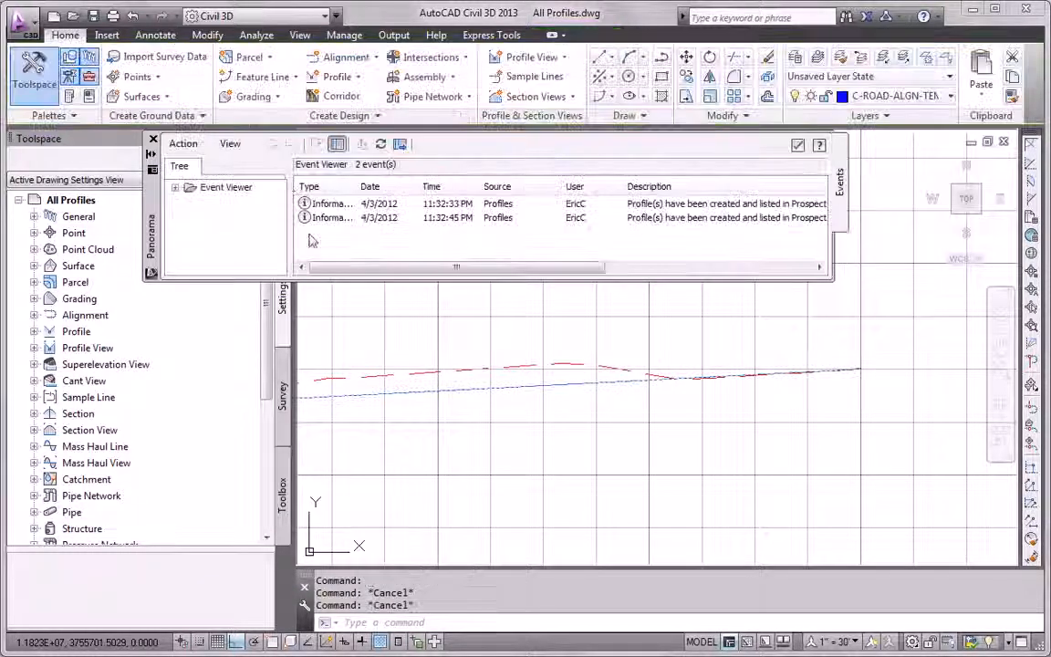
pyautogui.click(152, 139)
pyautogui.scroll(-3, 484, 360)
pyautogui.scroll(-5, 561, 381)
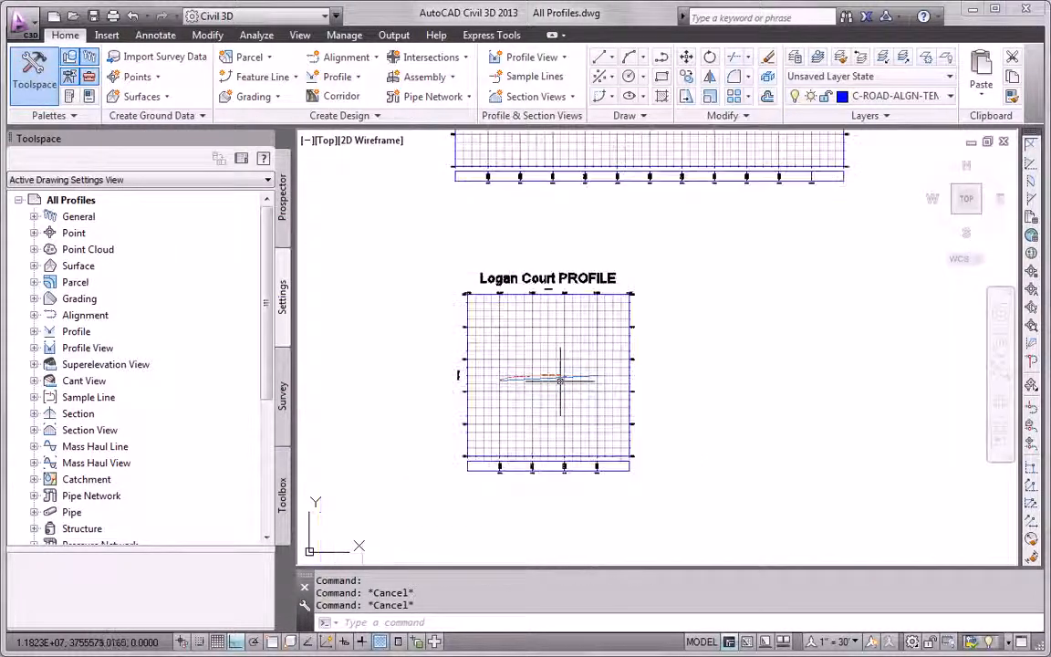
pyautogui.moveTo(482, 421)
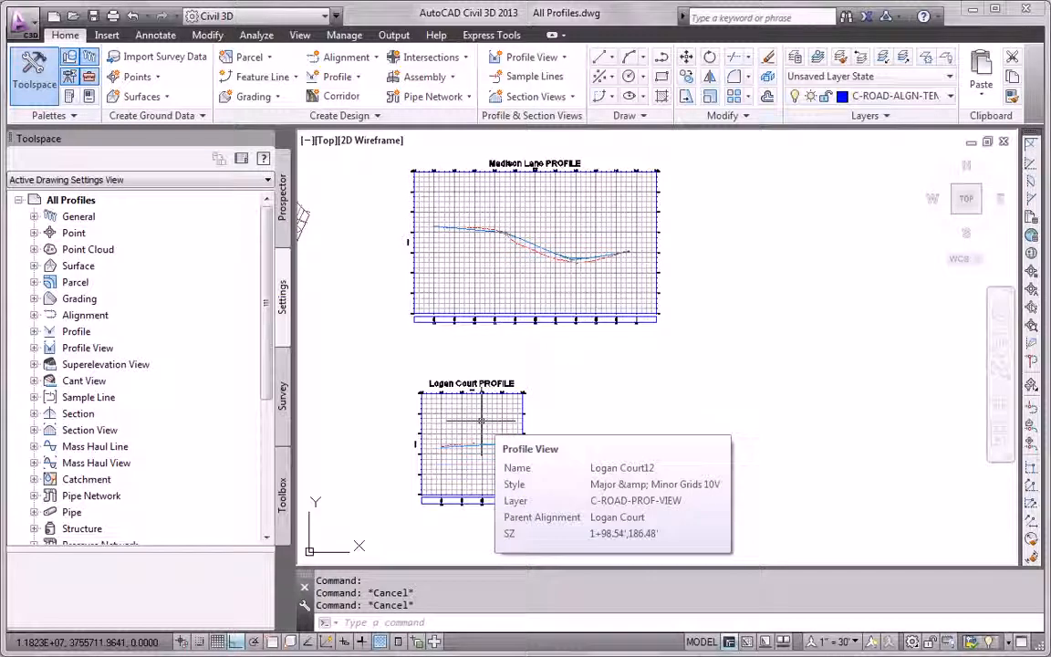